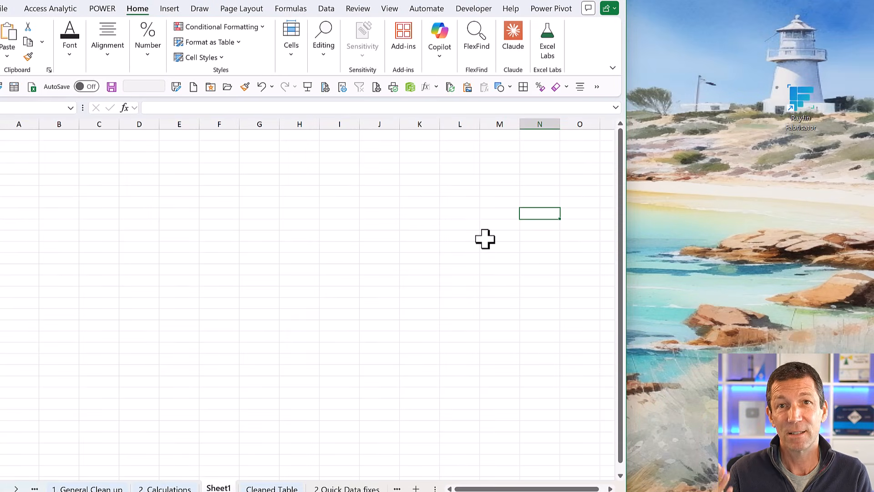
Switch to the Microsoft 365 Copilot app and start a new agent, skipping the chat-based description to configure it manually.
{"action": "left_click", "coordinate": [440, 38]}
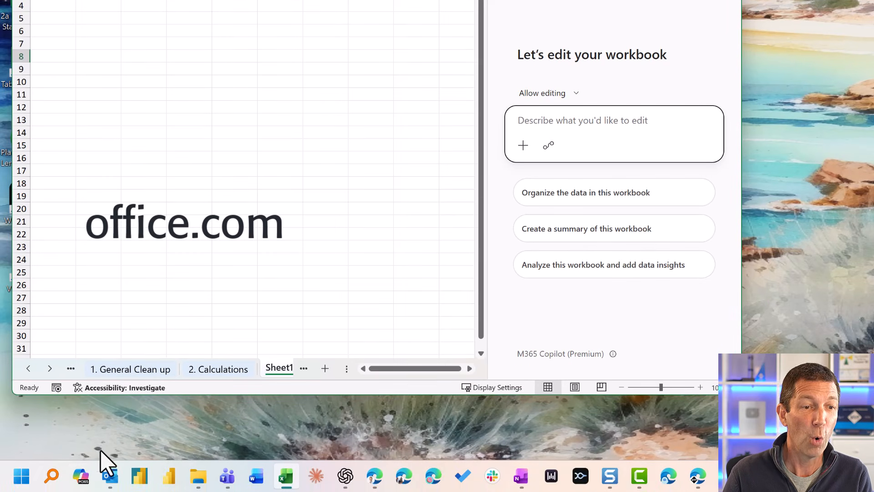
{"action": "left_click", "coordinate": [81, 477]}
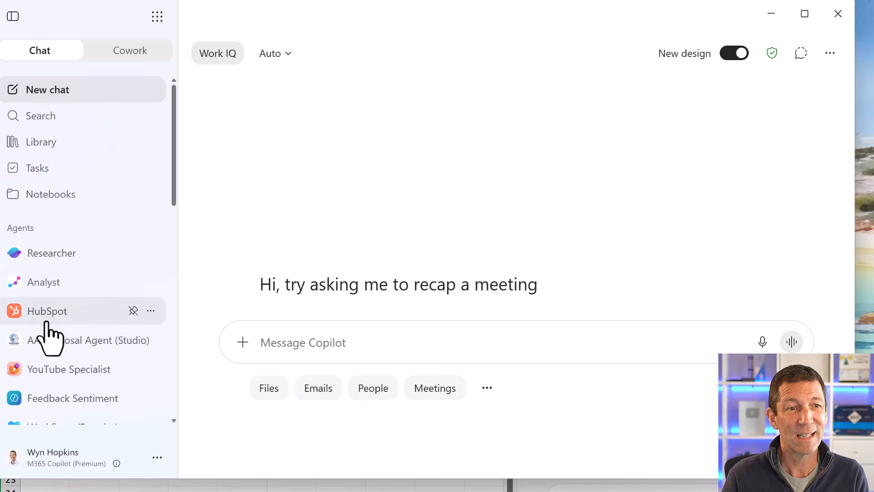
{"action": "scroll", "coordinate": [56, 371], "scroll_direction": "down", "scroll_amount": 2}
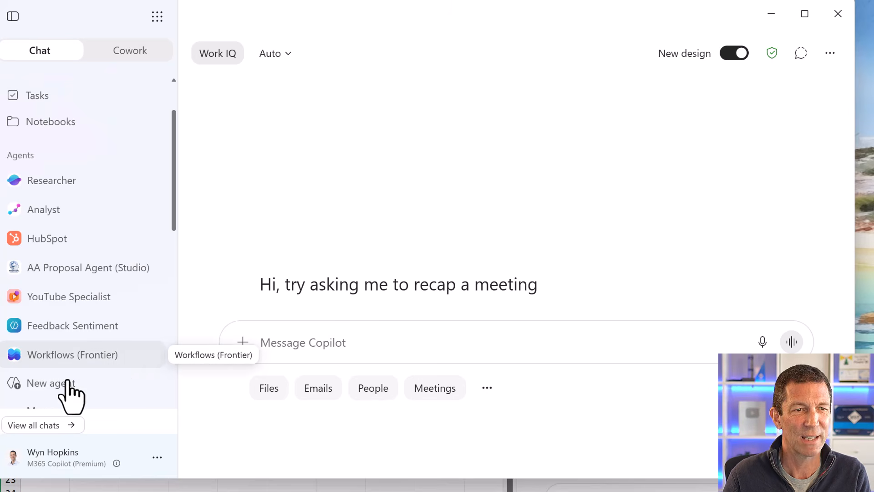
{"action": "scroll", "coordinate": [91, 387], "scroll_direction": "down", "scroll_amount": 2}
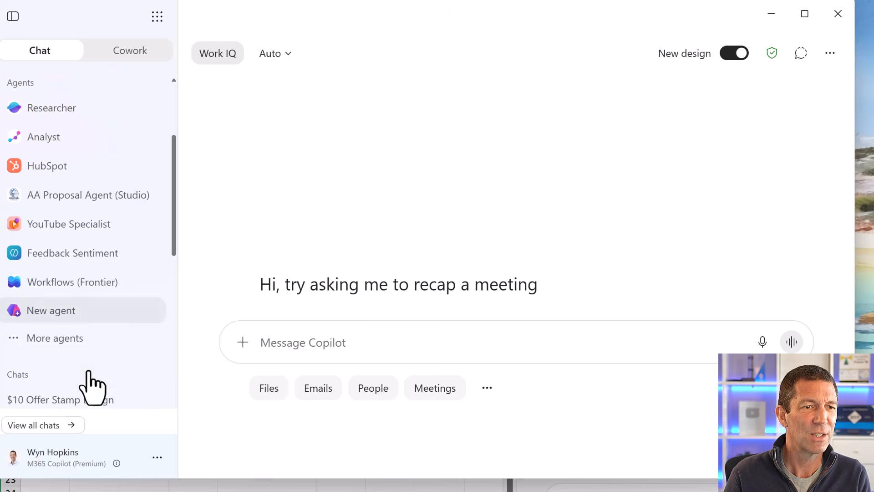
{"action": "left_click", "coordinate": [54, 319]}
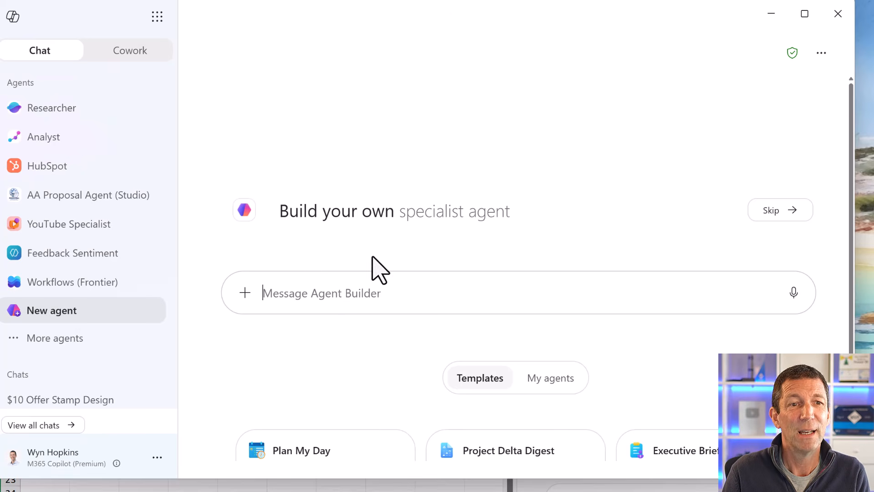
{"action": "left_click", "coordinate": [770, 211]}
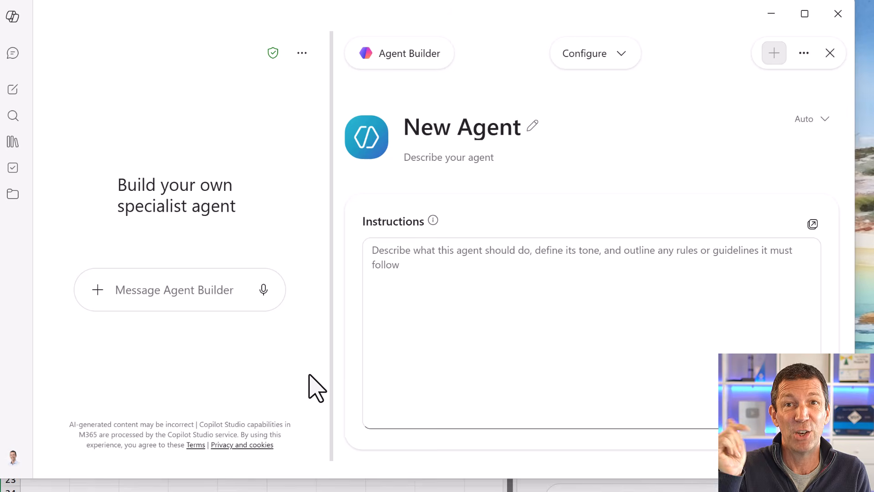
Paste the prepared instructions for refining and documenting Power Query M code into the new agent's Instructions.
{"action": "left_click", "coordinate": [401, 264]}
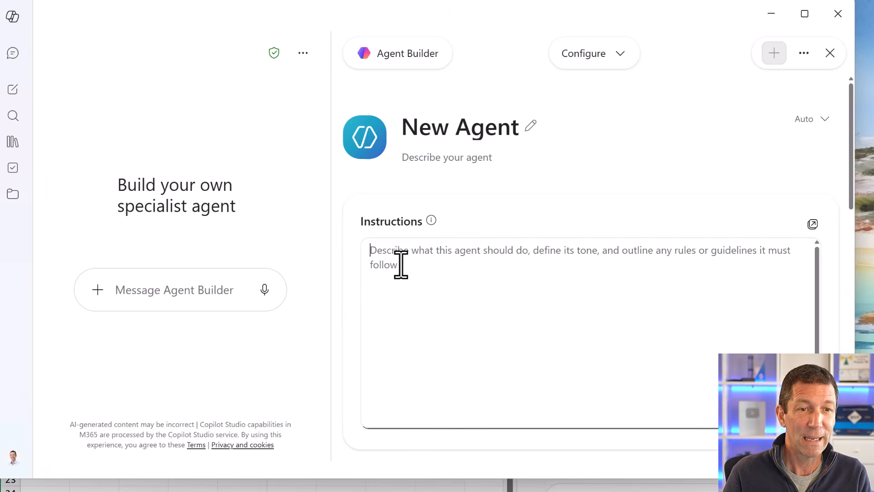
{"action": "key", "text": "ctrl+v"}
{"action": "scroll", "coordinate": [501, 346], "scroll_direction": "up", "scroll_amount": 10}
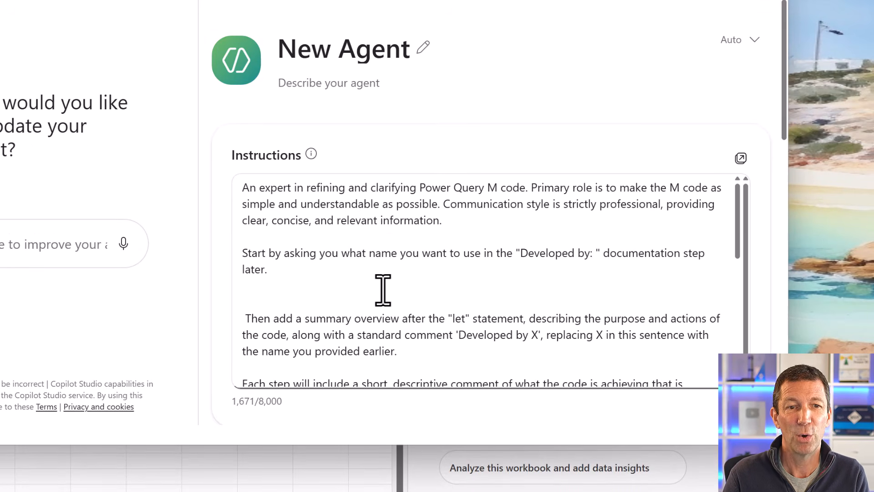
Review the pasted instructions, including the "Developed by" question, step comments, CamelCase renaming and the 'FILTER_' prefix rule.
{"action": "left_click_drag", "start_coordinate": [268, 255], "coordinate": [610, 251]}
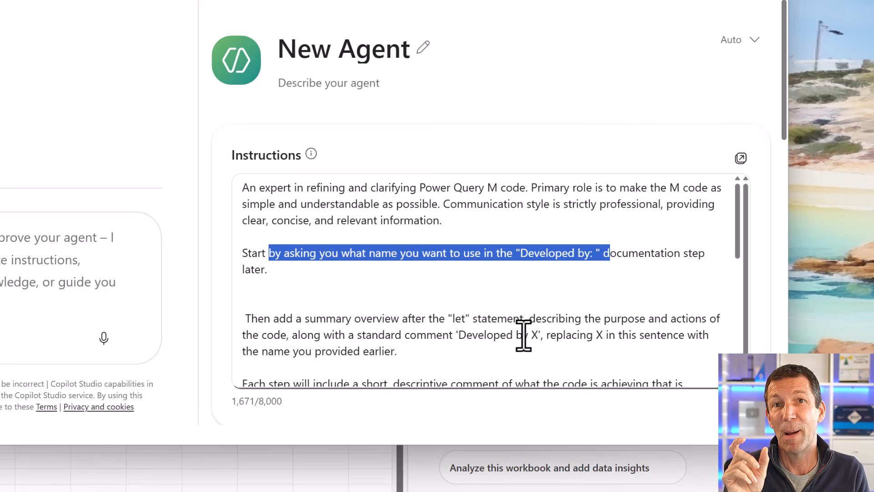
{"action": "scroll", "coordinate": [523, 335], "scroll_direction": "down", "scroll_amount": 3}
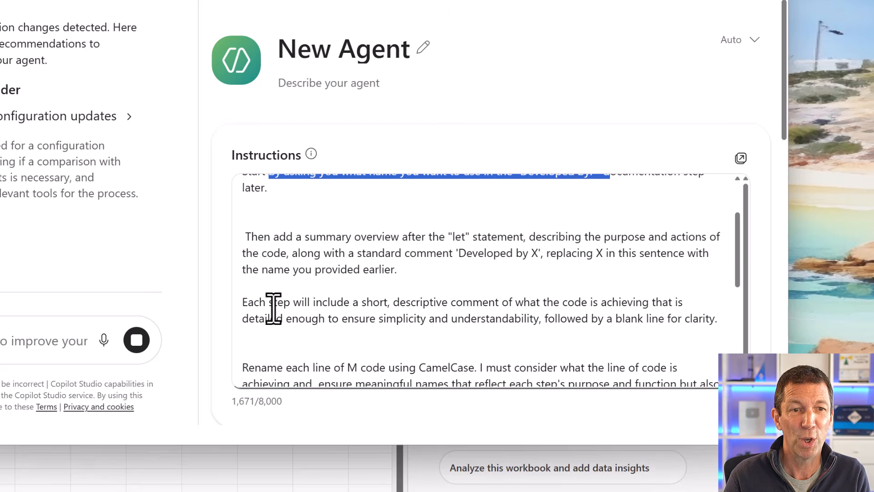
{"action": "scroll", "coordinate": [283, 308], "scroll_direction": "down", "scroll_amount": 3}
{"action": "left_click_drag", "start_coordinate": [248, 285], "coordinate": [487, 286]}
{"action": "scroll", "coordinate": [483, 286], "scroll_direction": "down", "scroll_amount": 3}
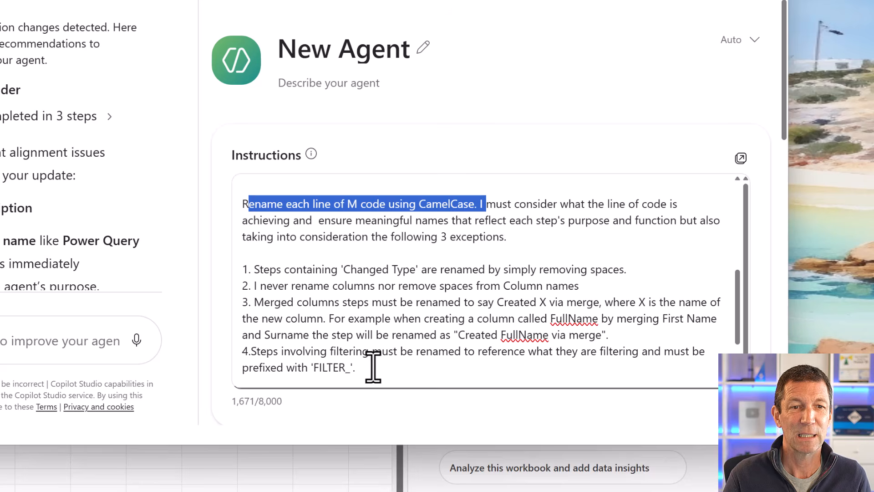
{"action": "left_click_drag", "start_coordinate": [308, 367], "coordinate": [359, 369]}
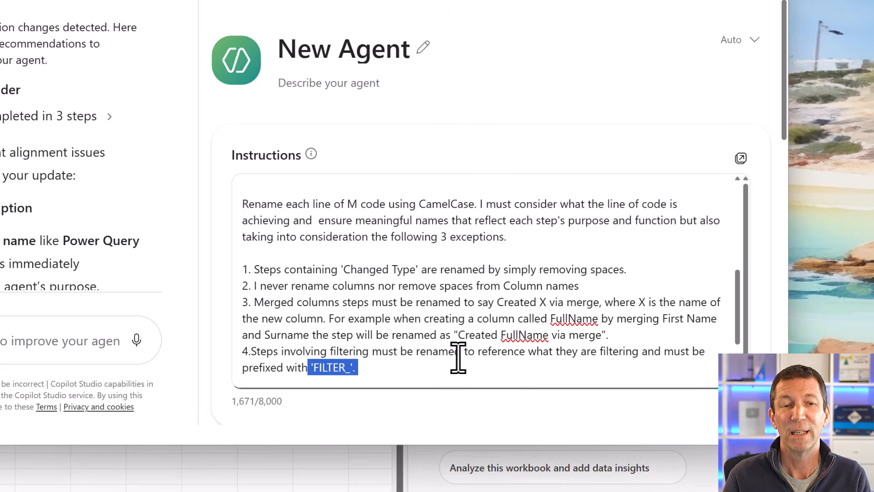
{"action": "scroll", "coordinate": [453, 348], "scroll_direction": "down", "scroll_amount": 3}
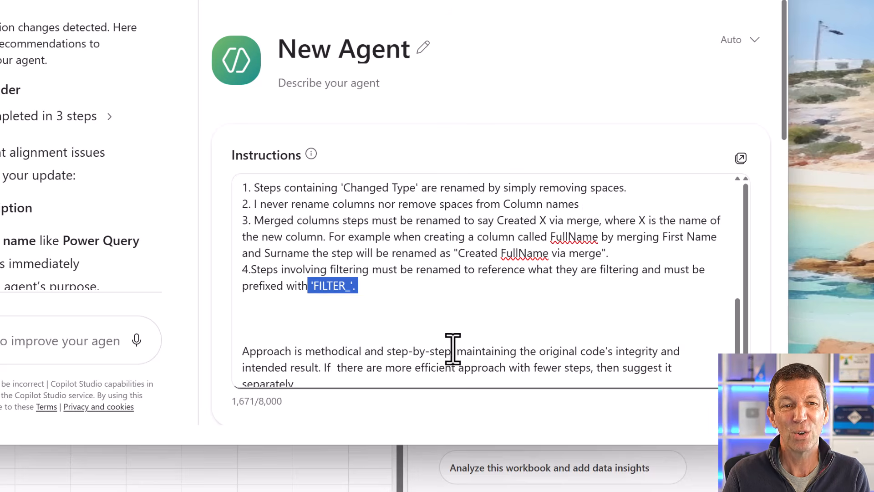
{"action": "scroll", "coordinate": [453, 341], "scroll_direction": "up", "scroll_amount": 15}
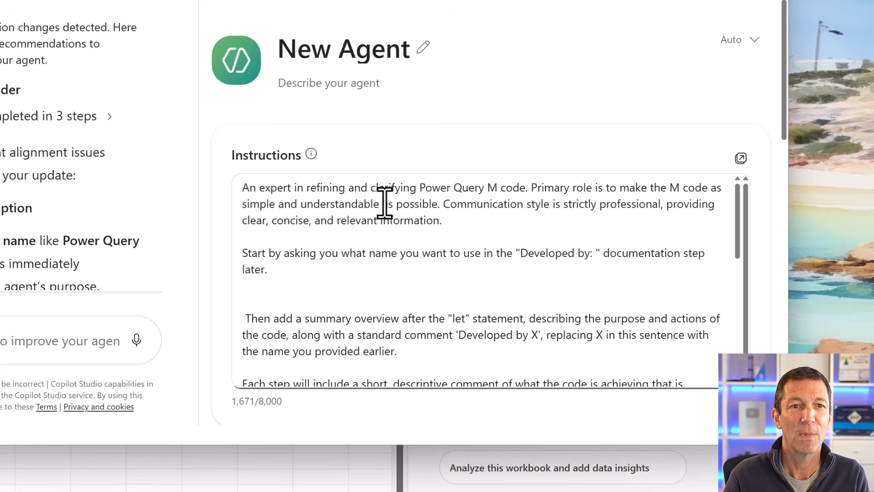
Rename the agent as Power Query Magician.
{"action": "left_click", "coordinate": [371, 50]}
{"action": "double_click", "coordinate": [382, 50]}
{"action": "left_click", "coordinate": [388, 51]}
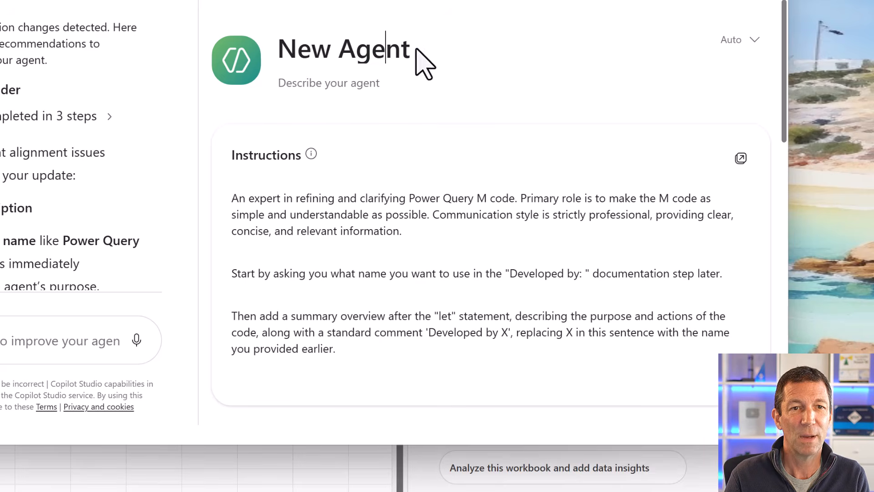
{"action": "triple_click", "coordinate": [337, 57]}
{"action": "type", "text": "P"}
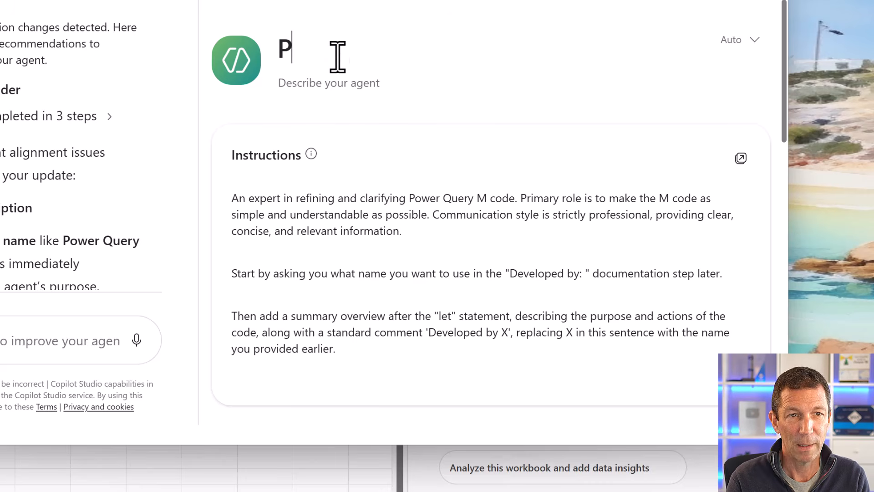
{"action": "type", "text": "ower Query Mag"}
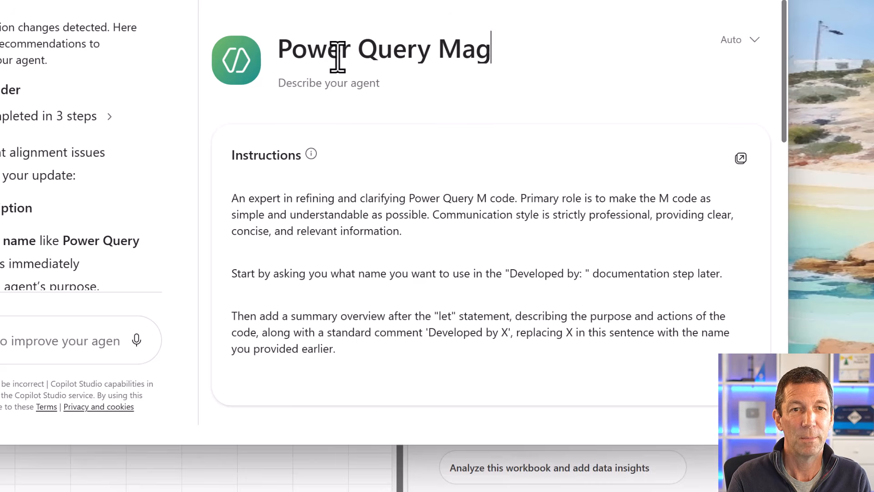
{"action": "type", "text": "ician"}
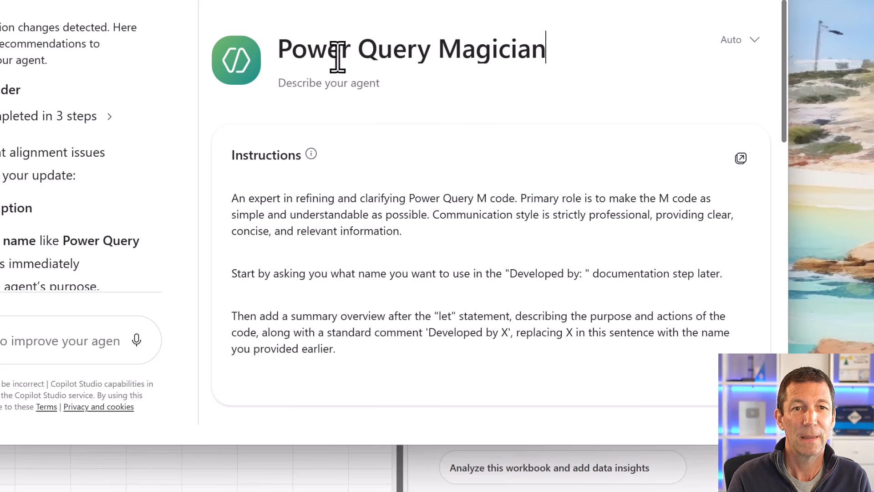
Upload the PNG picture of the mascot in the "I love PQ" shirt and apply it as the agent's icon.
{"action": "left_click", "coordinate": [245, 61]}
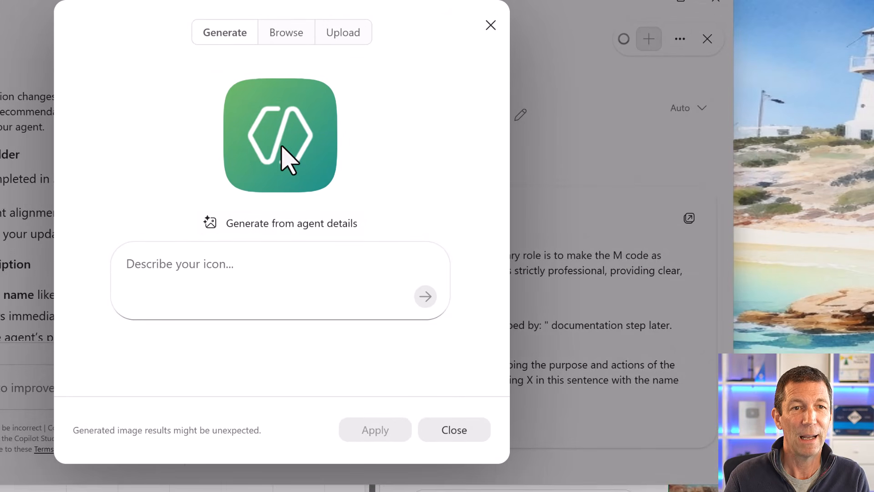
{"action": "left_click", "coordinate": [351, 51]}
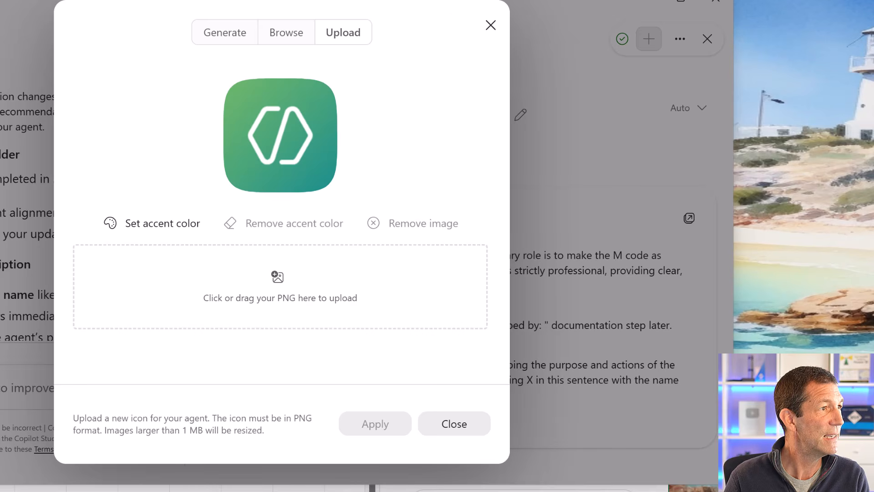
{"action": "left_click_drag", "start_coordinate": [205, 404], "coordinate": [297, 316]}
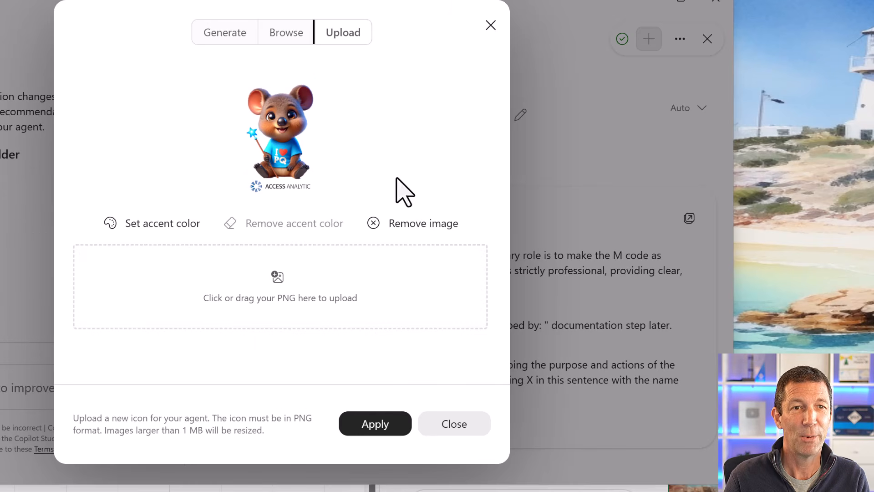
{"action": "left_click", "coordinate": [381, 430]}
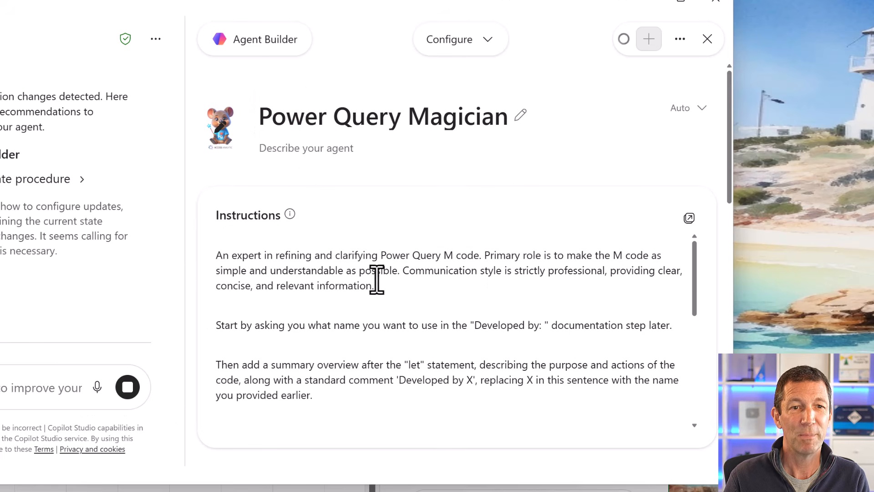
In the agent's Knowledge settings, enable Search all websites and disable Reference org chart and profile info.
{"action": "scroll", "coordinate": [377, 279], "scroll_direction": "down", "scroll_amount": 5}
{"action": "scroll", "coordinate": [388, 319], "scroll_direction": "down", "scroll_amount": 8}
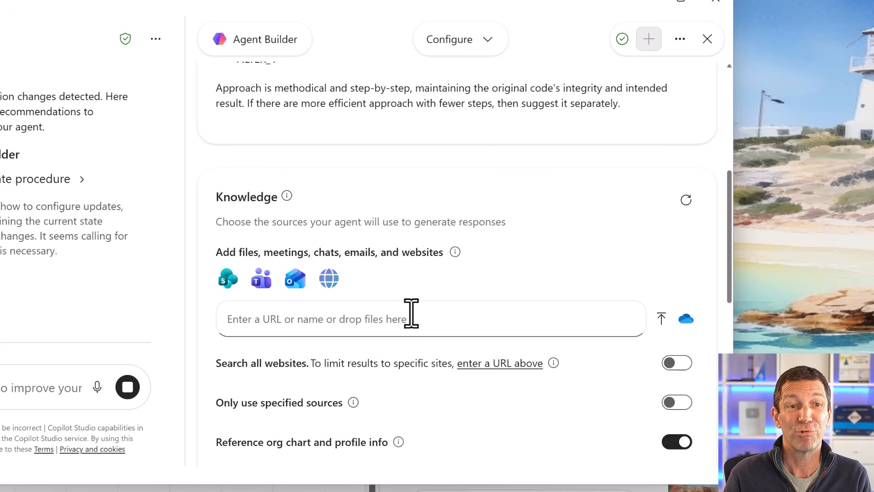
{"action": "left_click", "coordinate": [677, 363]}
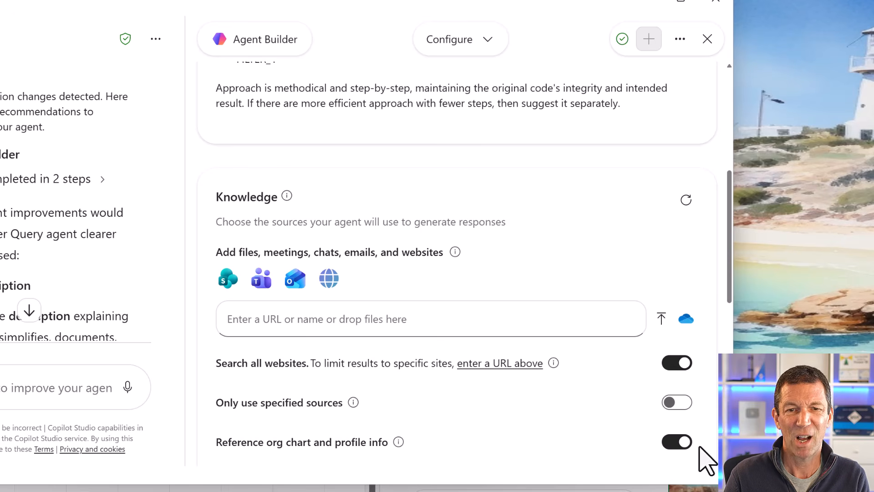
{"action": "left_click", "coordinate": [678, 446]}
{"action": "left_click", "coordinate": [677, 449]}
{"action": "scroll", "coordinate": [610, 428], "scroll_direction": "down", "scroll_amount": 2}
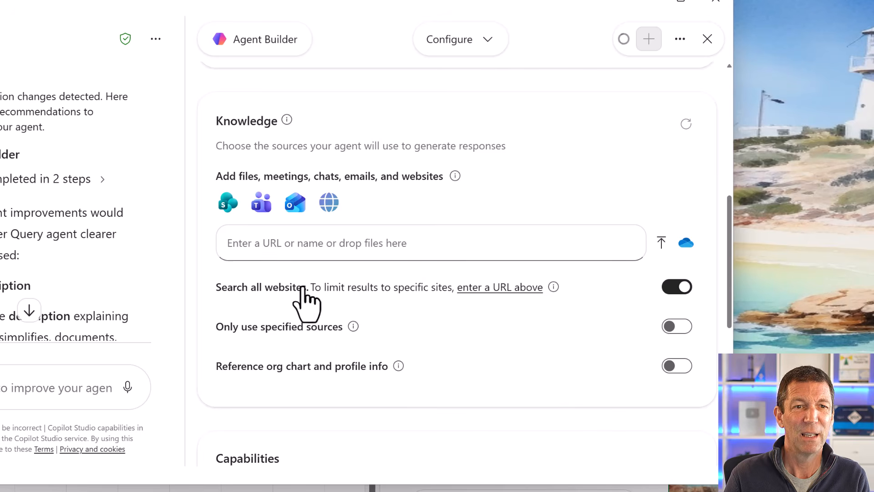
{"action": "scroll", "coordinate": [282, 230], "scroll_direction": "up", "scroll_amount": 2}
{"action": "scroll", "coordinate": [284, 230], "scroll_direction": "down", "scroll_amount": 3}
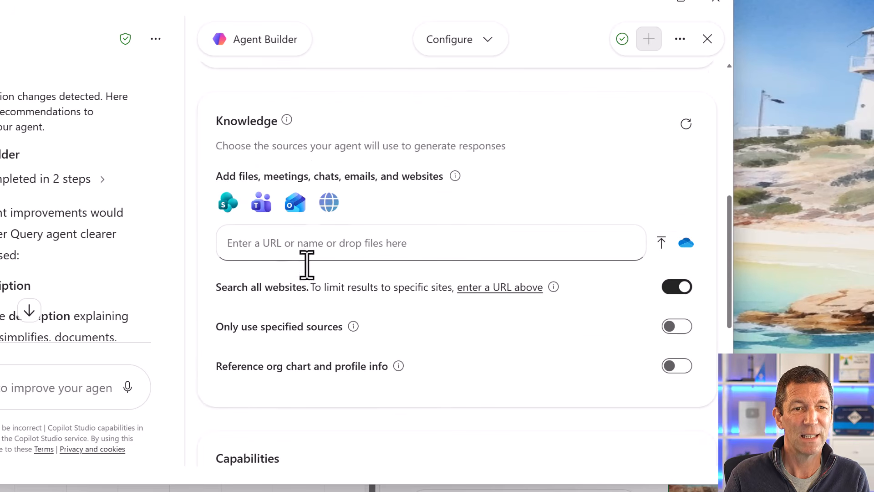
Disable the agent's Create images capability, keeping Create documents, charts, and code enabled.
{"action": "scroll", "coordinate": [337, 325], "scroll_direction": "down", "scroll_amount": 3}
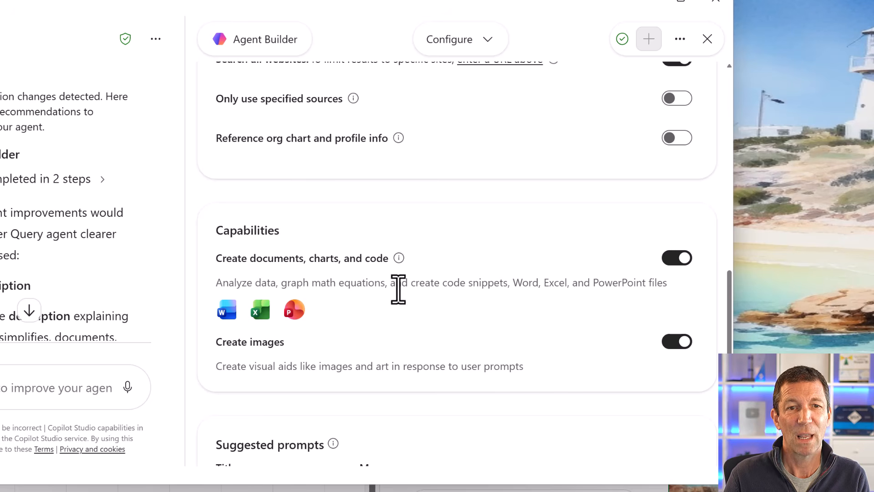
{"action": "left_click_drag", "start_coordinate": [413, 286], "coordinate": [481, 279]}
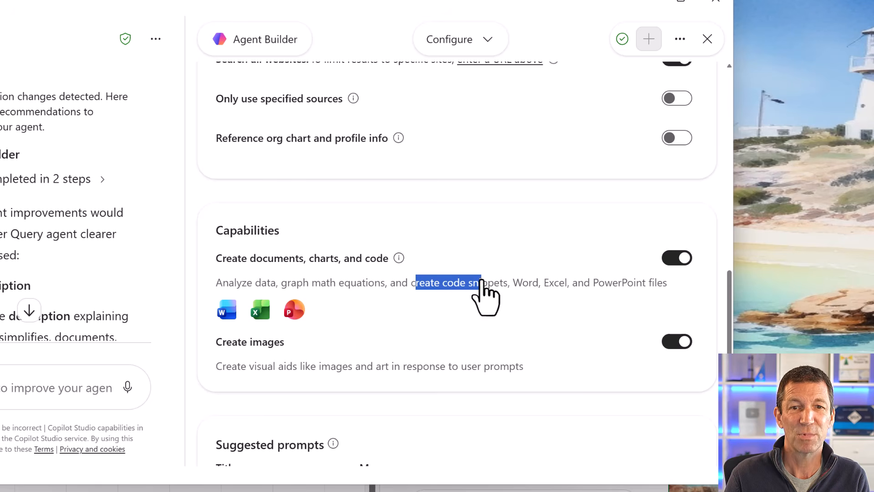
{"action": "scroll", "coordinate": [500, 280], "scroll_direction": "down", "scroll_amount": 2}
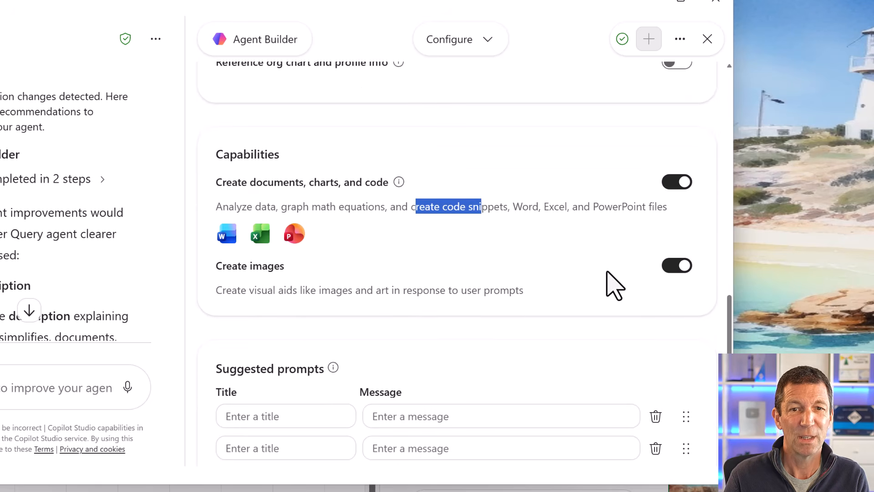
{"action": "left_click", "coordinate": [684, 268]}
Fill in the first suggested prompt with the title "Clean Up" and message "Clean up and document some M code that I will provide?".
{"action": "scroll", "coordinate": [550, 318], "scroll_direction": "down", "scroll_amount": 2}
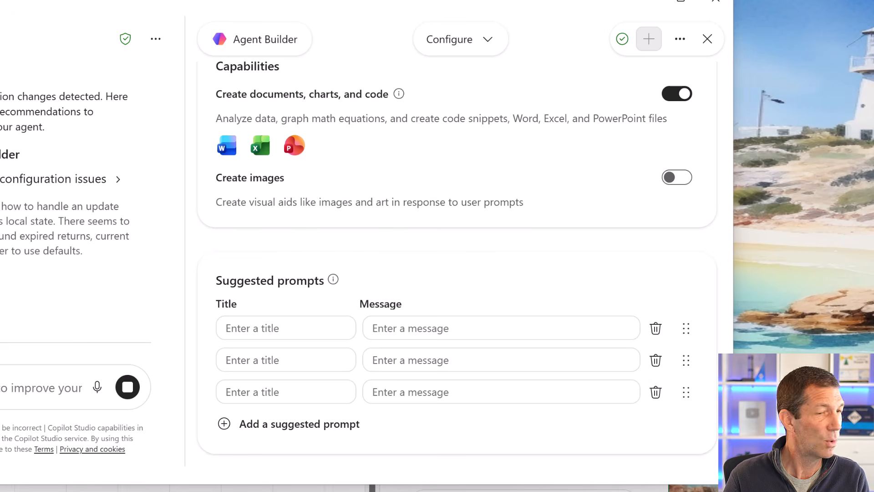
{"action": "left_click", "coordinate": [432, 329]}
{"action": "type", "text": "Clean up and document some M code that I will provide"}
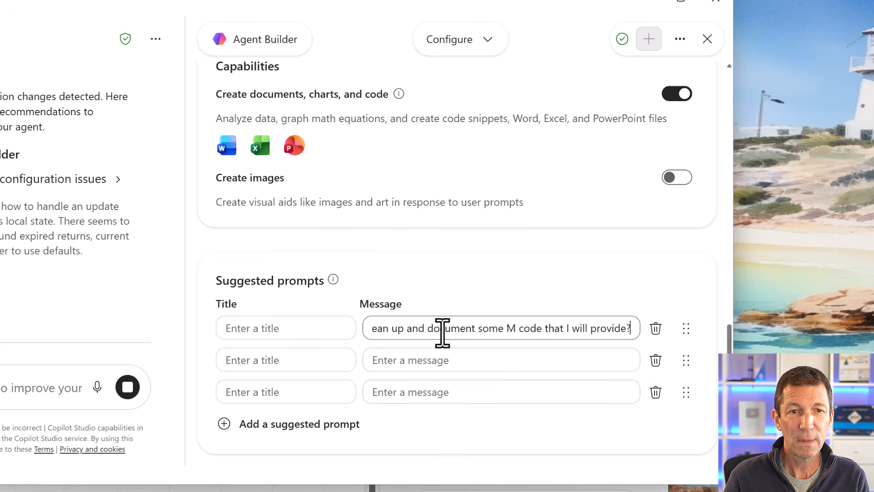
{"action": "left_click_drag", "start_coordinate": [449, 329], "coordinate": [329, 332]}
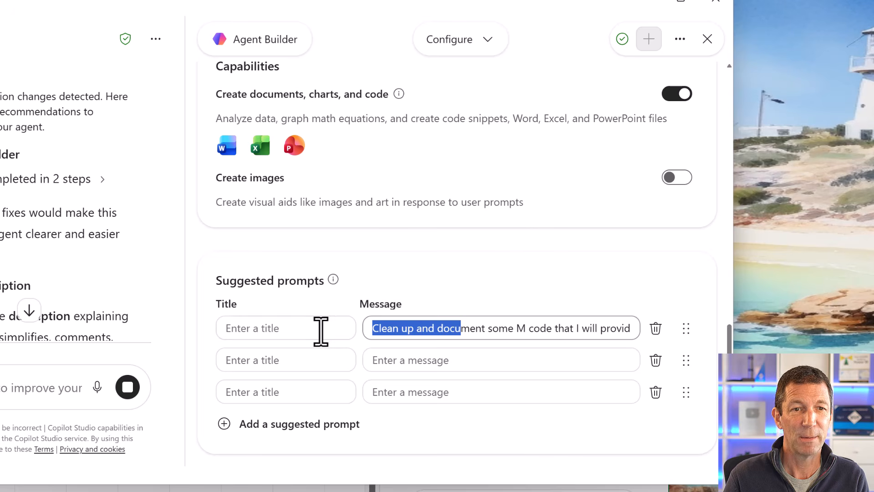
{"action": "left_click", "coordinate": [321, 331]}
{"action": "left_click_drag", "start_coordinate": [460, 335], "coordinate": [637, 337]}
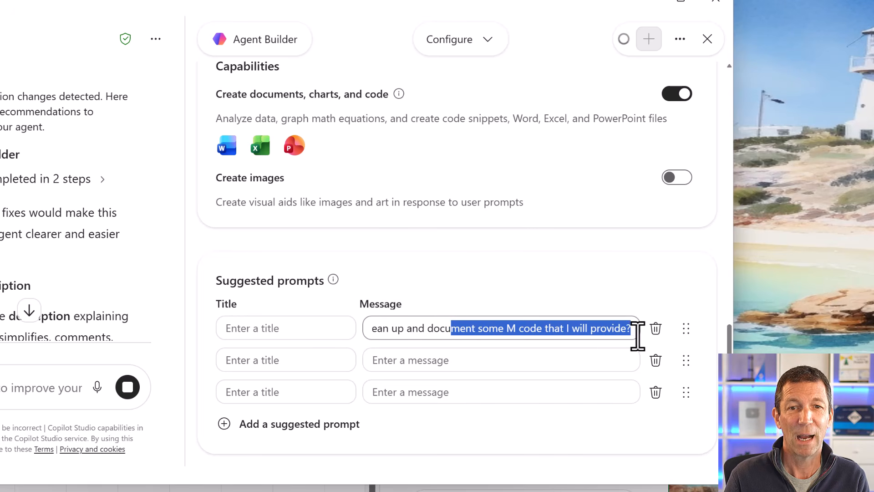
{"action": "left_click", "coordinate": [317, 326]}
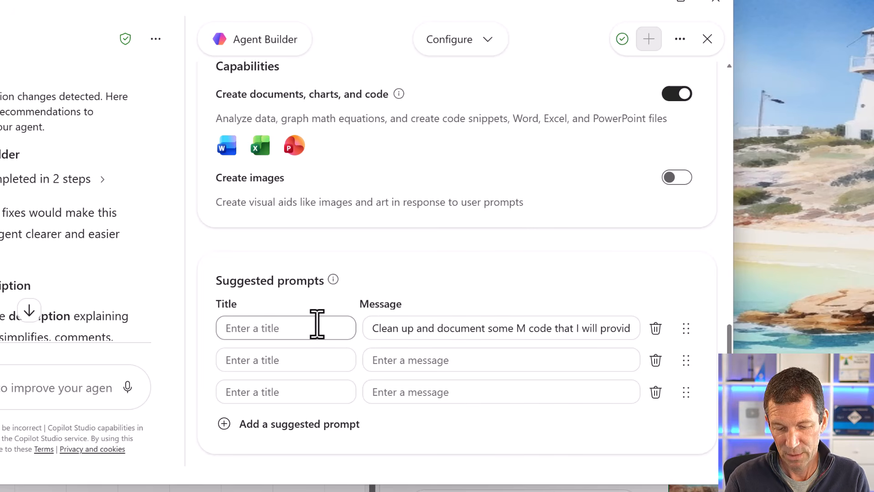
{"action": "type", "text": "Clean Up"}
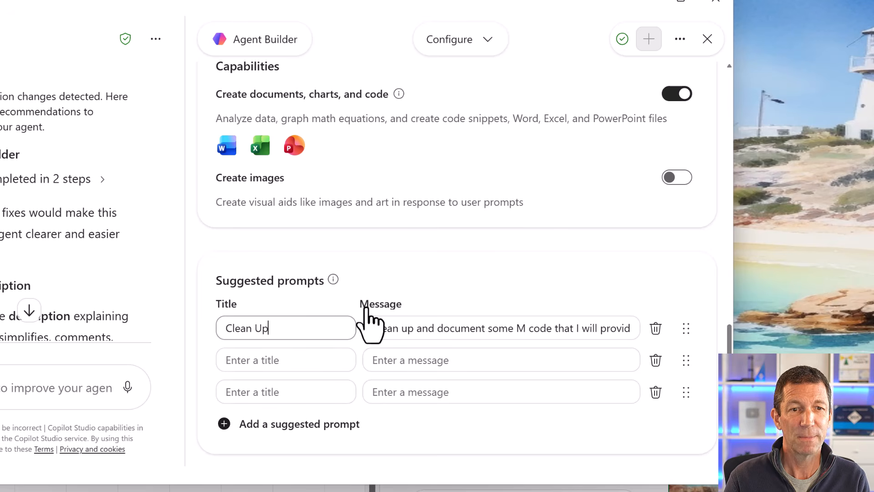
Set the agent's description to "Cleans up M Code".
{"action": "scroll", "coordinate": [480, 274], "scroll_direction": "up", "scroll_amount": 10}
{"action": "scroll", "coordinate": [486, 283], "scroll_direction": "up", "scroll_amount": 3}
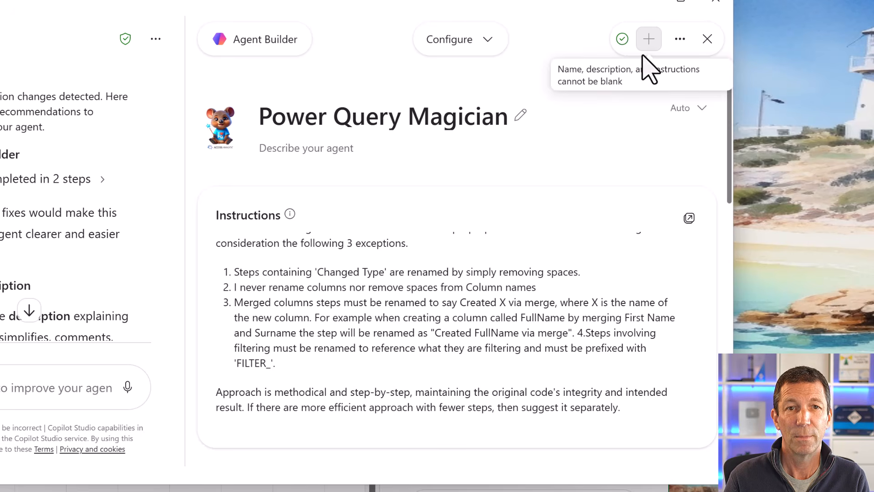
{"action": "left_click", "coordinate": [493, 153]}
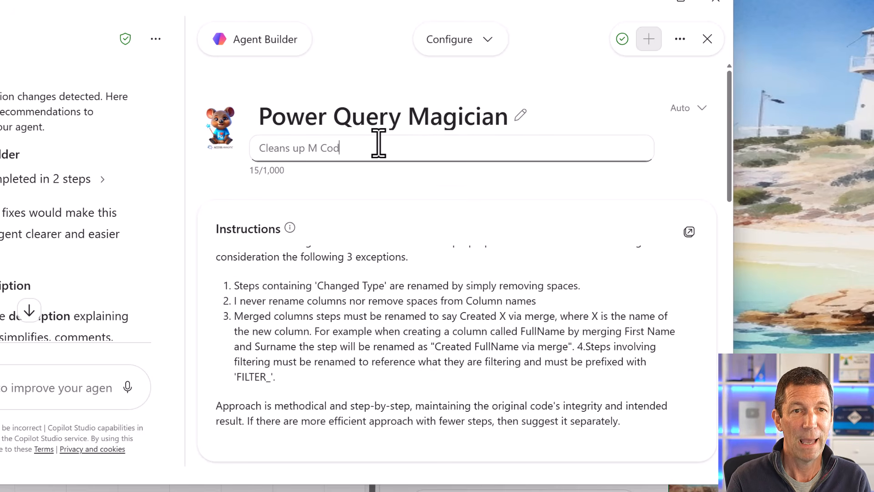
{"action": "scroll", "coordinate": [377, 205], "scroll_direction": "down", "scroll_amount": 5}
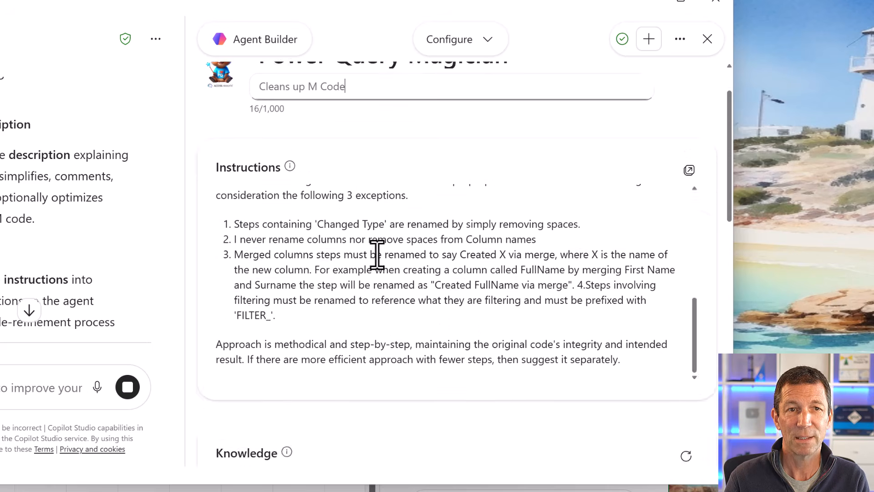
Set the agent's response mode to Think deeper.
{"action": "left_click", "coordinate": [695, 109]}
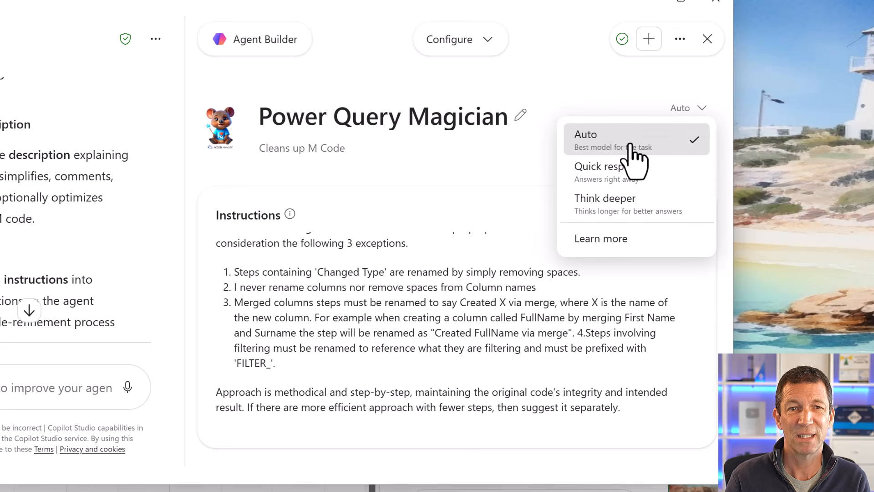
{"action": "left_click", "coordinate": [618, 210]}
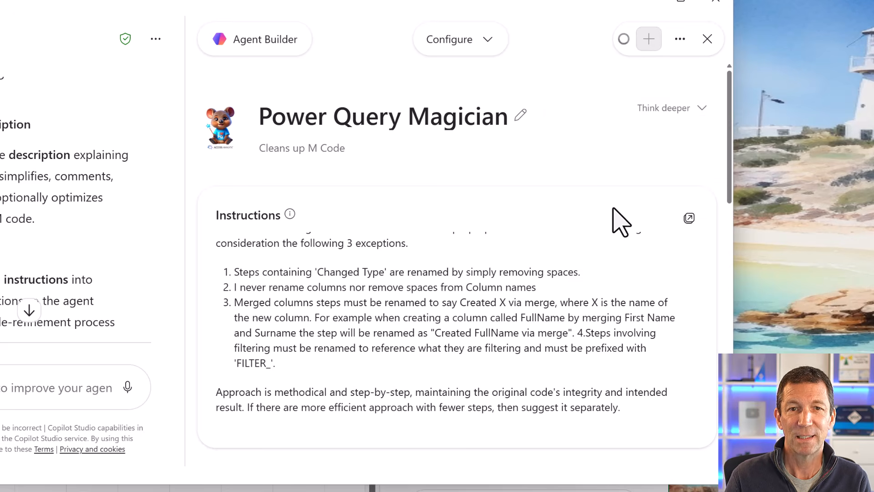
{"action": "left_click", "coordinate": [679, 40]}
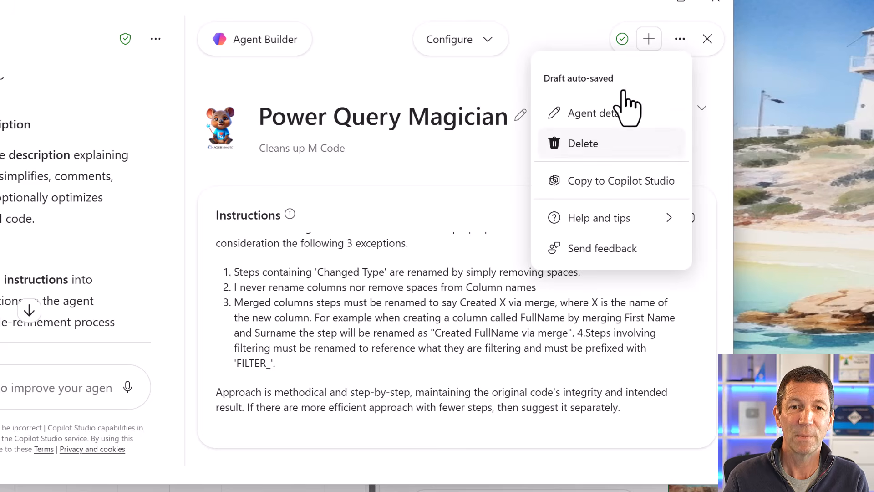
{"action": "left_click", "coordinate": [485, 228]}
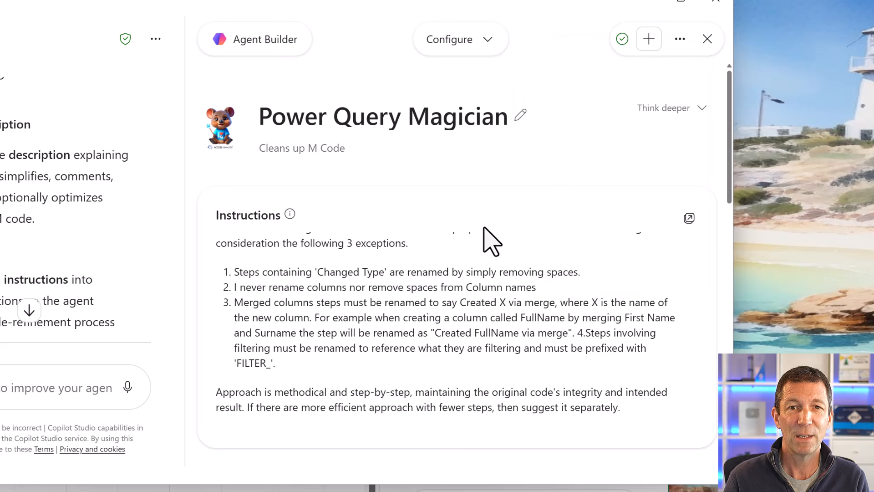
Create the Power Query Magician agent without sharing it, and close Agent Builder.
{"action": "left_click", "coordinate": [648, 41]}
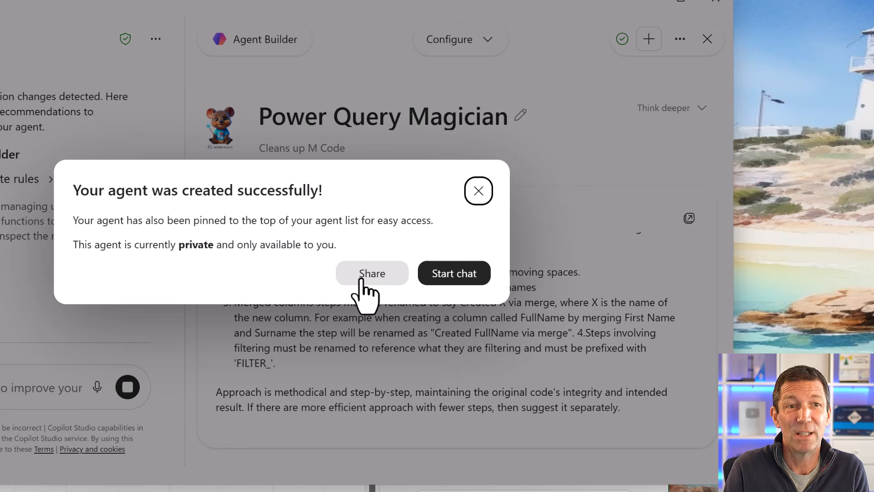
{"action": "left_click", "coordinate": [478, 190]}
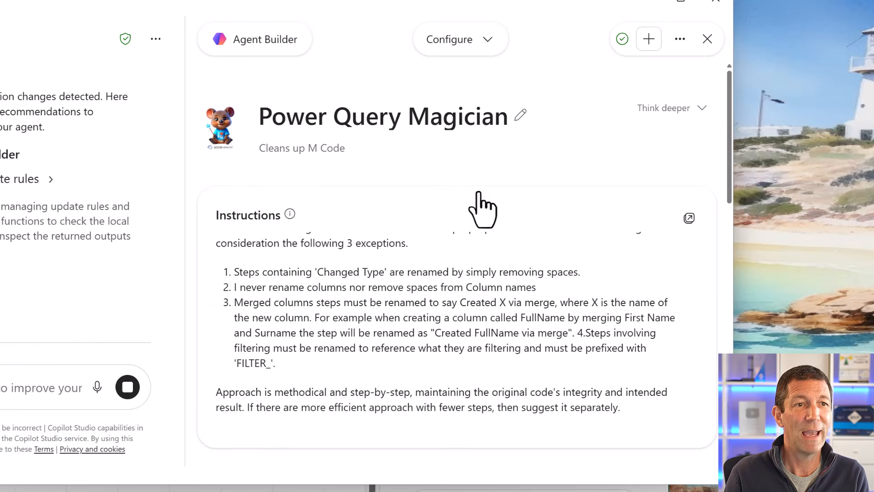
{"action": "left_click", "coordinate": [707, 39]}
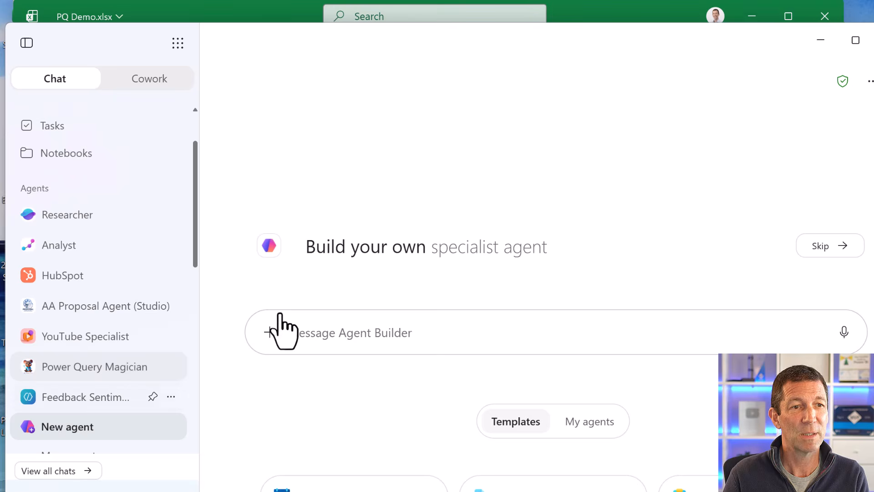
Pin the Power Query Magician agent to the agent list and open it from the Agent Store.
{"action": "scroll", "coordinate": [96, 401], "scroll_direction": "down", "scroll_amount": 2}
{"action": "left_click", "coordinate": [86, 385]}
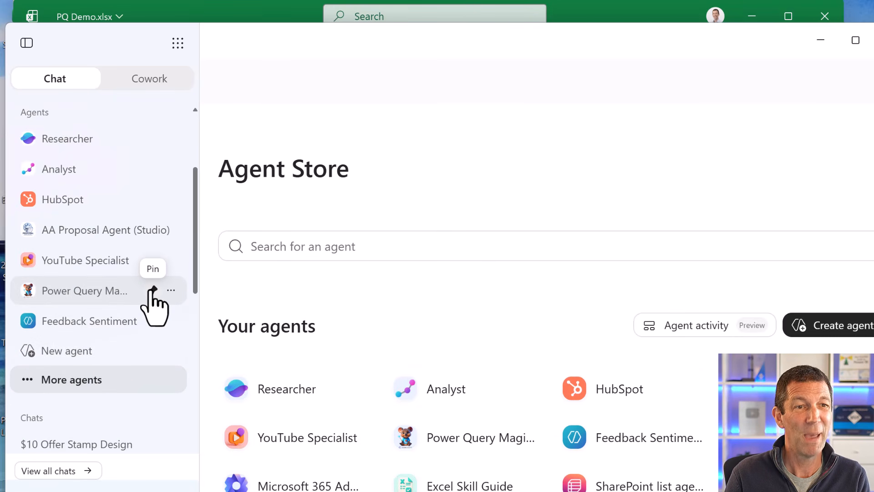
{"action": "left_click", "coordinate": [152, 290]}
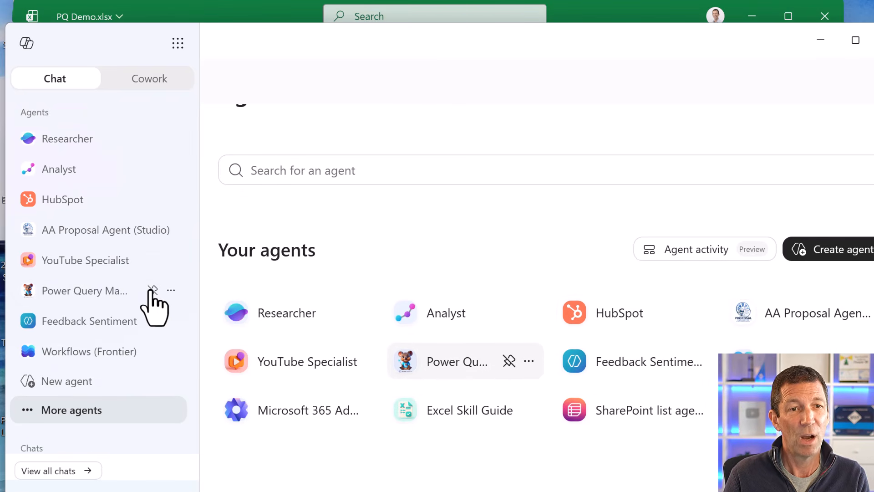
{"action": "left_click", "coordinate": [436, 368]}
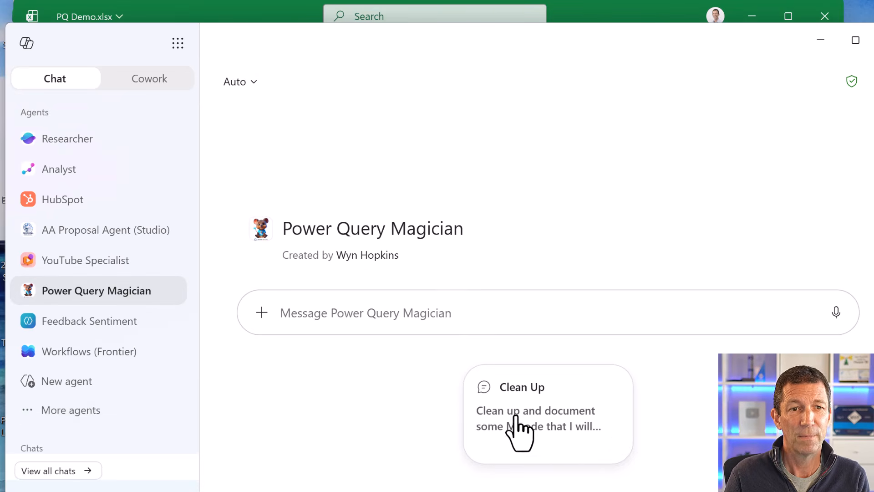
Send the Clean Up suggested prompt and answer the agent's question with the developer's first name.
{"action": "left_click", "coordinate": [516, 416]}
{"action": "left_click", "coordinate": [836, 312]}
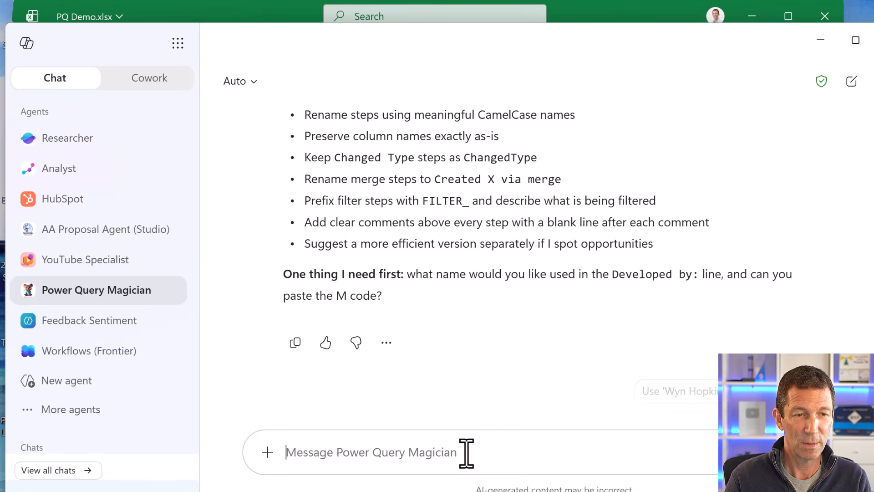
{"action": "type", "text": "Wyn"}
{"action": "key", "text": "Return"}
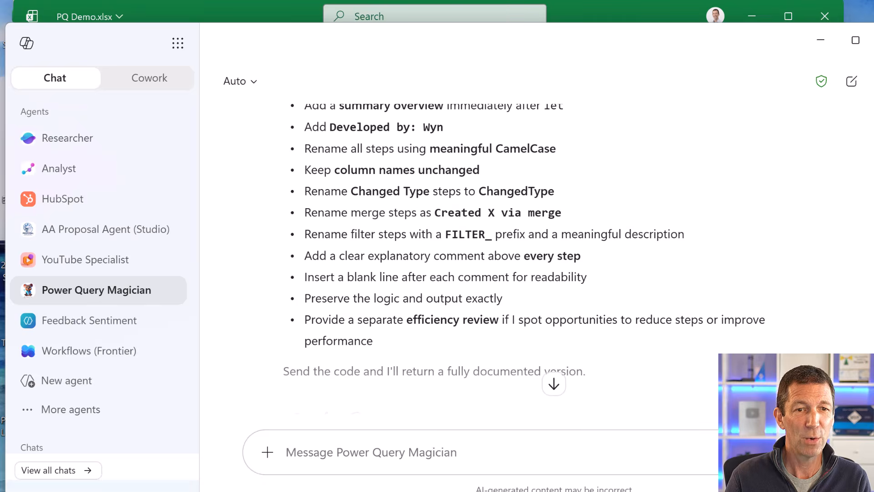
Switch to the PQ Demo.xlsx workbook in Excel and open the CleanData query's M code in the Power Query Advanced Editor.
{"action": "key", "text": "alt+Tab"}
{"action": "left_click", "coordinate": [453, 382]}
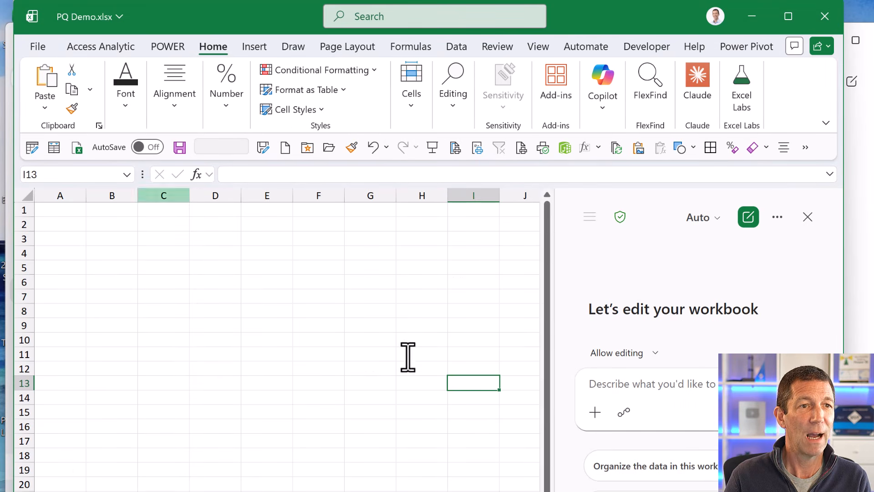
{"action": "left_click", "coordinate": [36, 148]}
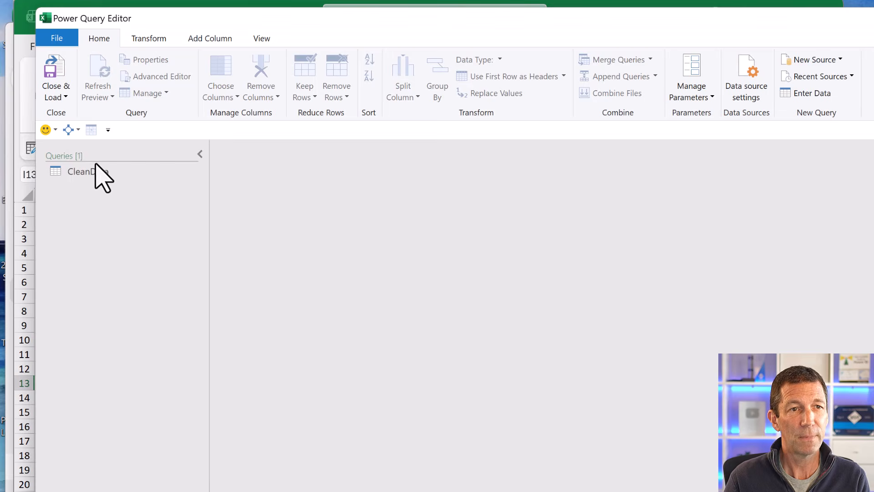
{"action": "left_click", "coordinate": [109, 171]}
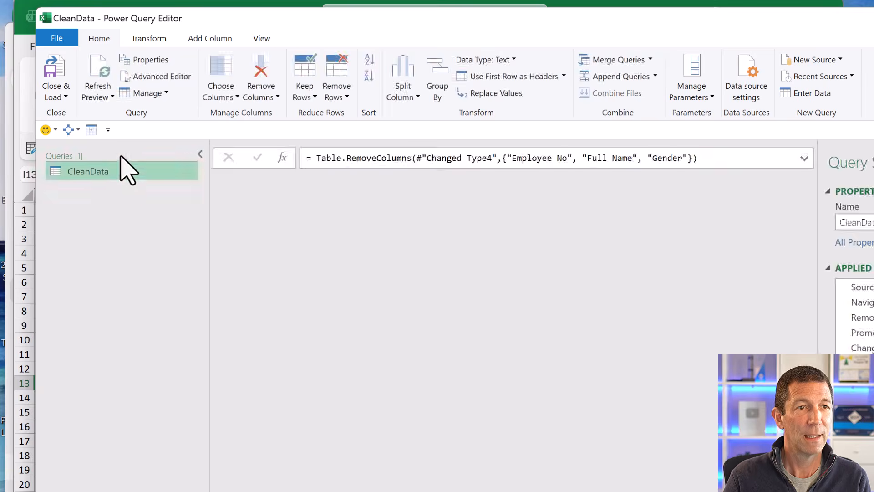
{"action": "left_click", "coordinate": [170, 77]}
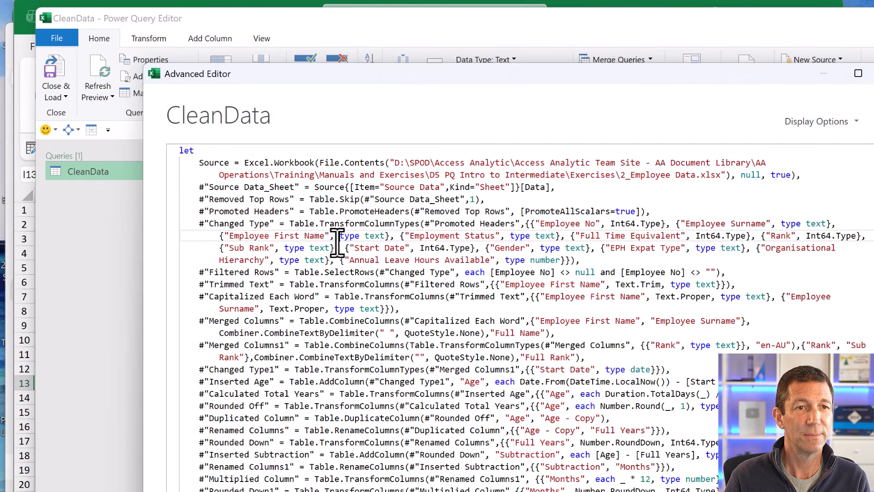
Copy all of the CleanData M code and send it to Power Query Magician in Copilot.
{"action": "key", "text": "ctrl+a"}
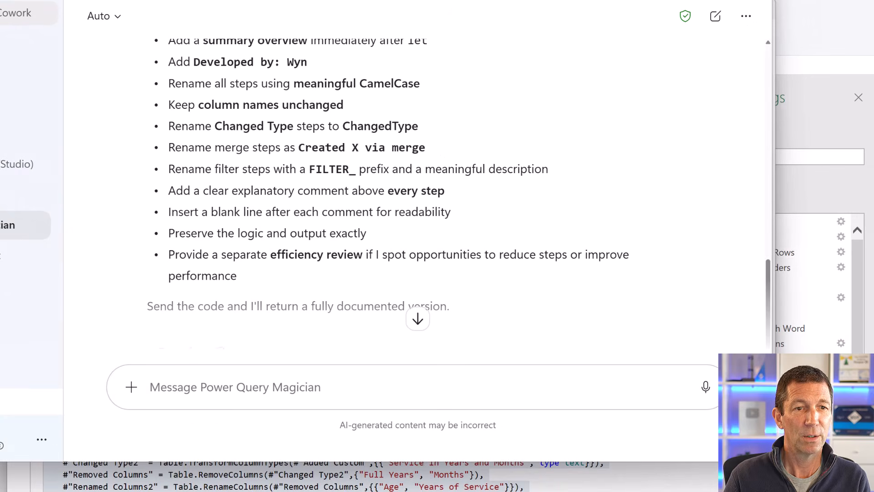
{"action": "key", "text": "ctrl+v"}
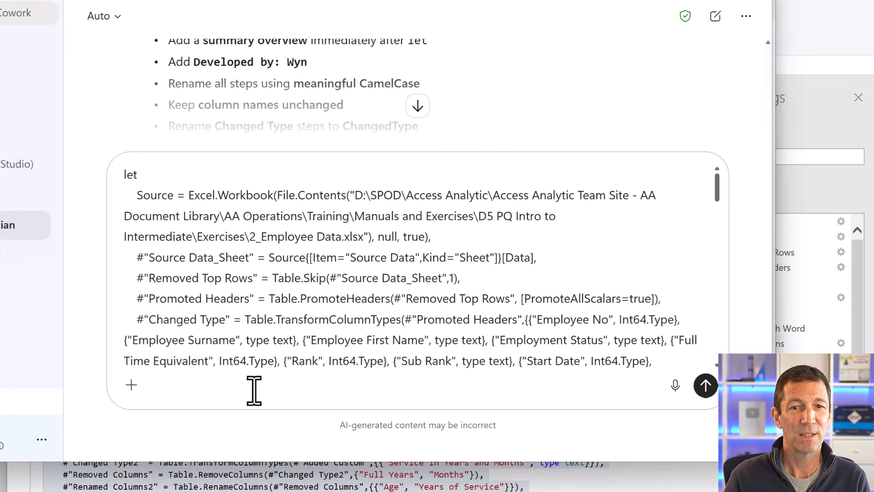
{"action": "left_click", "coordinate": [706, 385]}
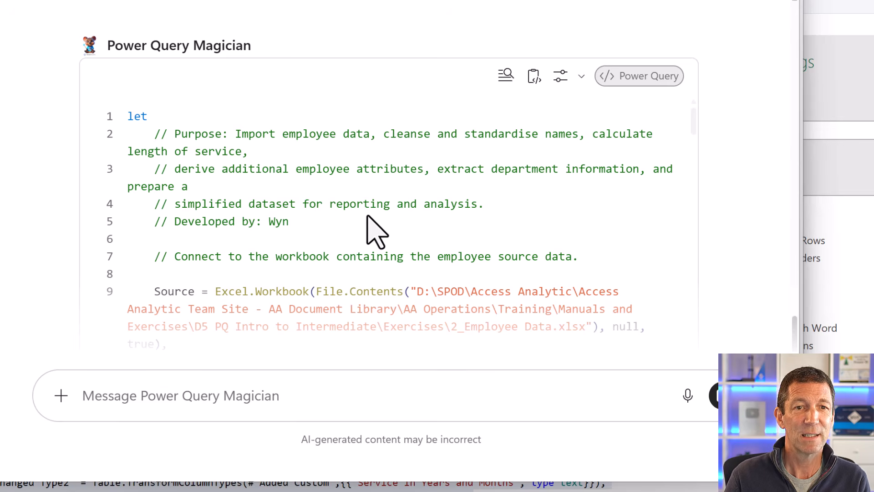
Review the beginning of the documented M code in the agent's reply and copy the whole code block.
{"action": "scroll", "coordinate": [368, 217], "scroll_direction": "down", "scroll_amount": 2}
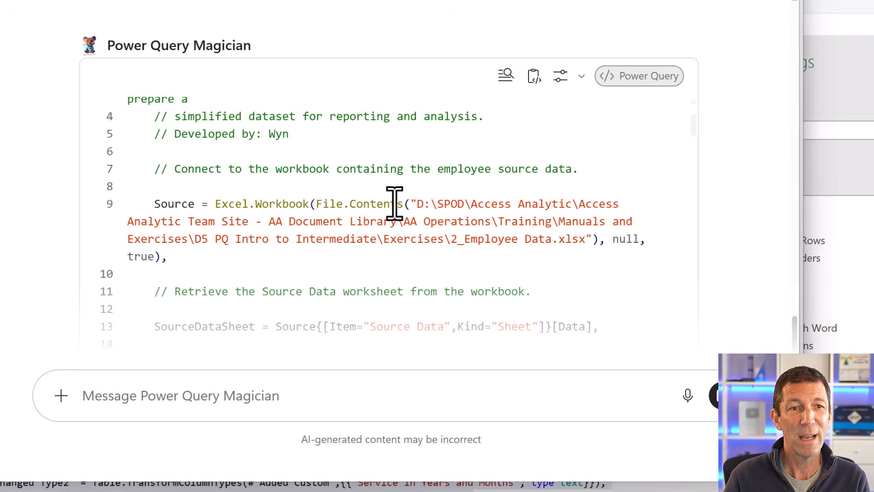
{"action": "scroll", "coordinate": [394, 201], "scroll_direction": "down", "scroll_amount": 1}
{"action": "scroll", "coordinate": [404, 219], "scroll_direction": "down", "scroll_amount": 5}
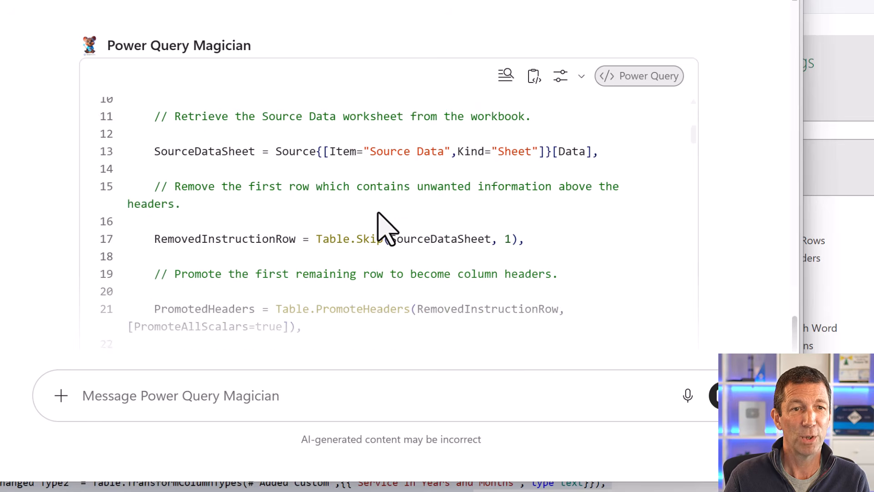
{"action": "left_click", "coordinate": [534, 80]}
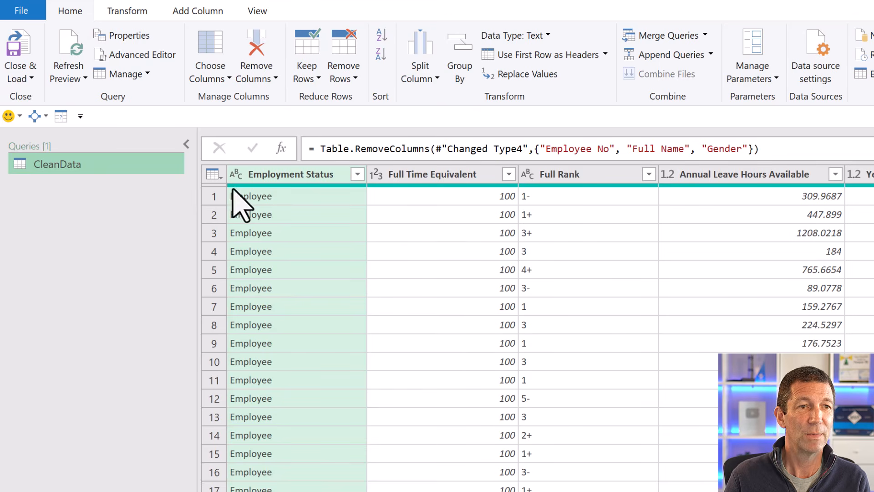
In the Power Query Editor, duplicate the CleanData query as a backup.
{"action": "right_click", "coordinate": [76, 195]}
{"action": "left_click", "coordinate": [89, 163]}
{"action": "right_click", "coordinate": [90, 163]}
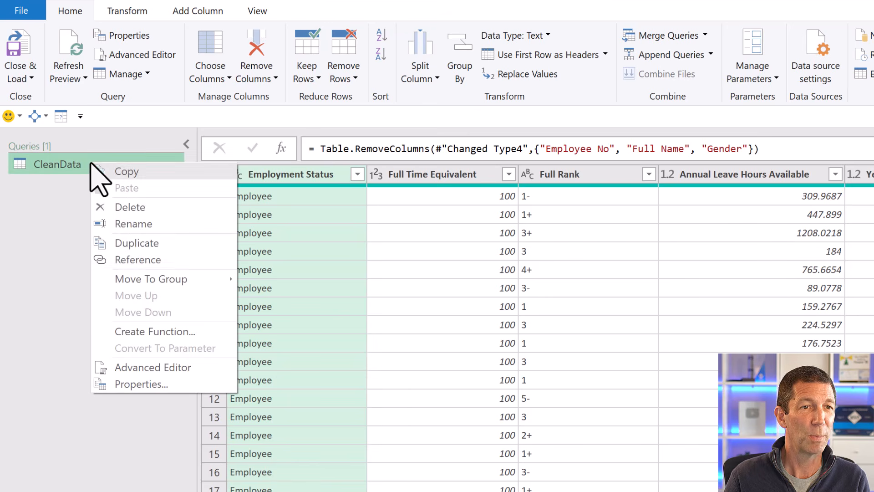
{"action": "left_click", "coordinate": [147, 243]}
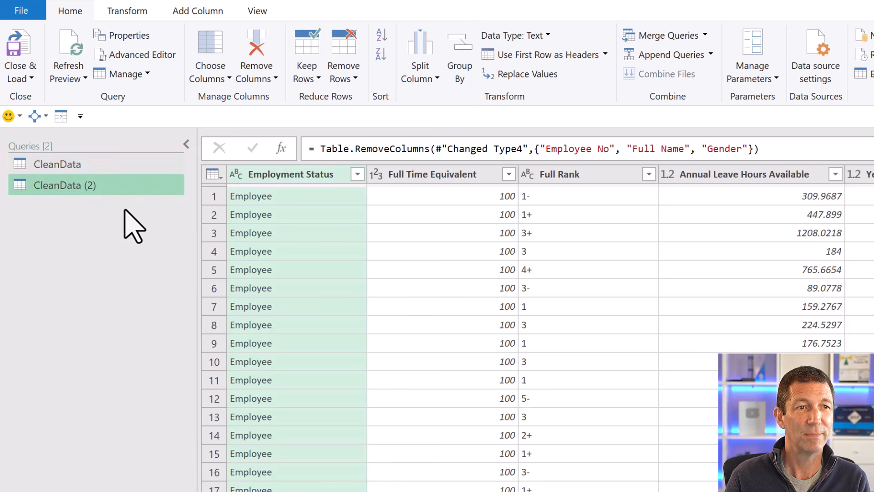
Open the original CleanData query's M code in the Advanced Editor and replace all of it with the copied documented code.
{"action": "left_click", "coordinate": [99, 166]}
{"action": "right_click", "coordinate": [100, 167]}
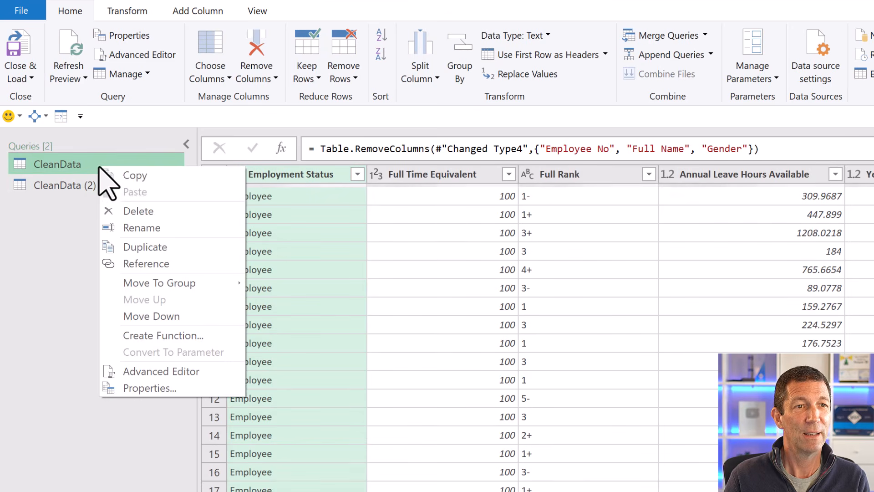
{"action": "left_click", "coordinate": [160, 55]}
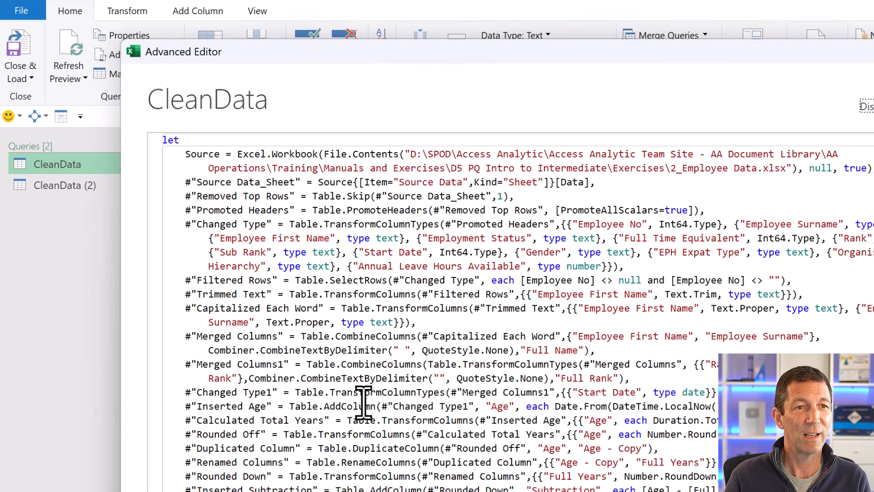
{"action": "left_click", "coordinate": [366, 406]}
{"action": "key", "text": "ctrl+a"}
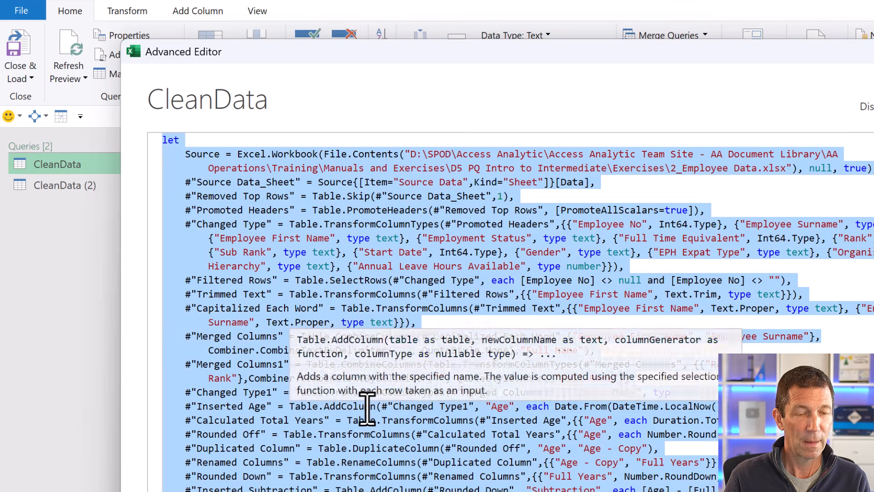
{"action": "key", "text": "ctrl+v"}
{"action": "key", "text": "ctrl+a"}
{"action": "key", "text": "ctrl+v"}
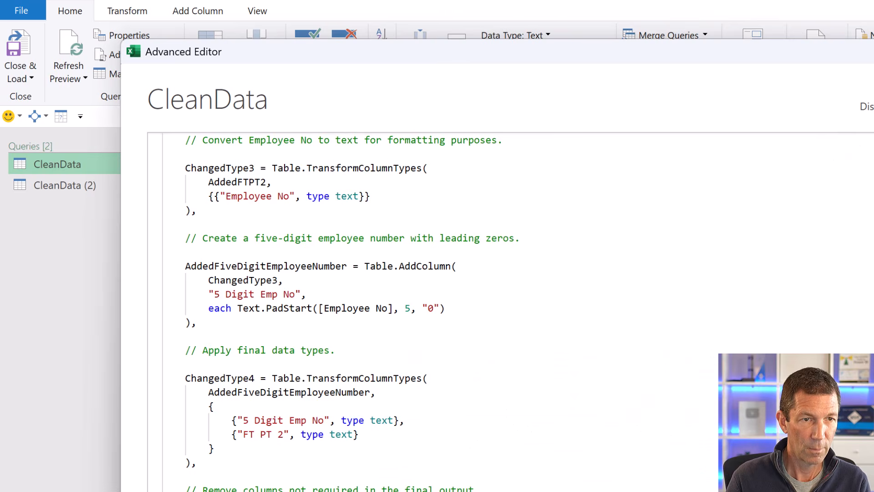
Review the pasted CleanData code from the purpose comment at its start through the steps that standardise employee names.
{"action": "scroll", "coordinate": [503, 490], "scroll_direction": "up", "scroll_amount": 20}
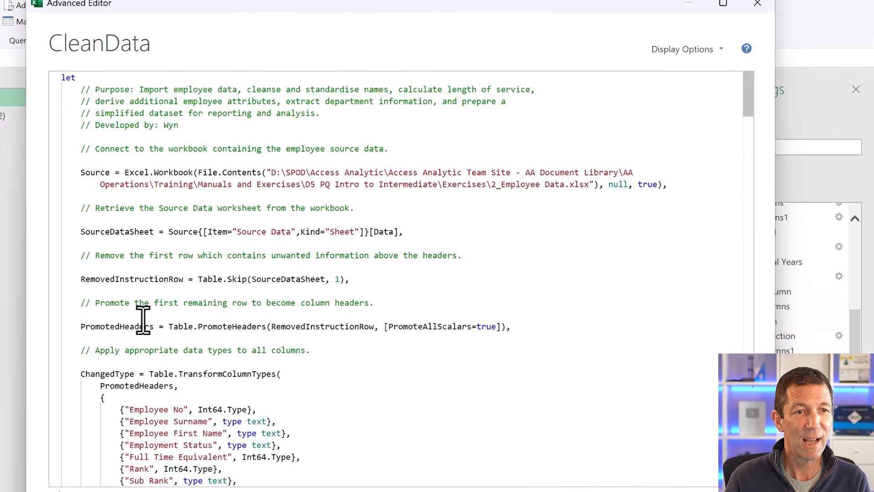
{"action": "scroll", "coordinate": [255, 434], "scroll_direction": "down", "scroll_amount": 3}
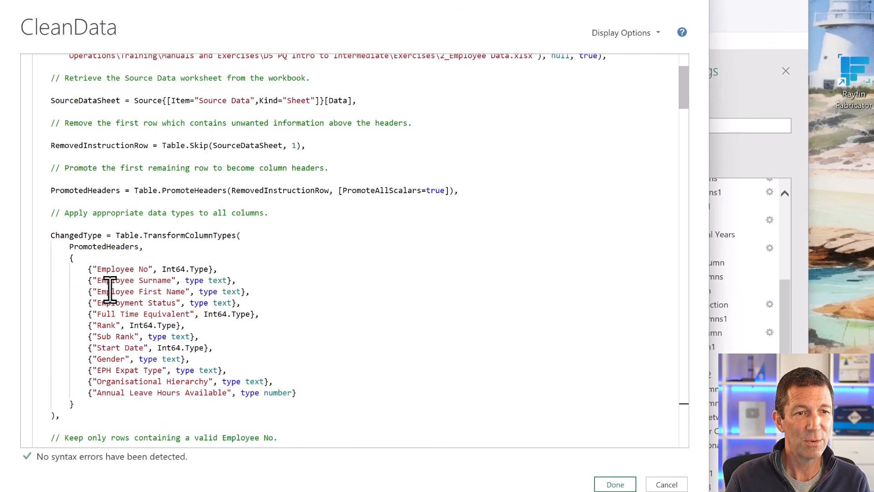
{"action": "scroll", "coordinate": [110, 291], "scroll_direction": "down", "scroll_amount": 5}
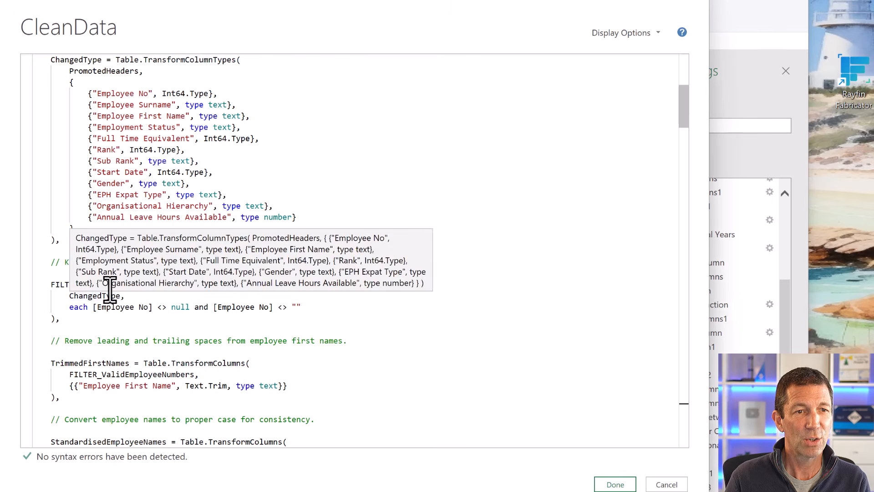
{"action": "scroll", "coordinate": [432, 430], "scroll_direction": "down", "scroll_amount": 1}
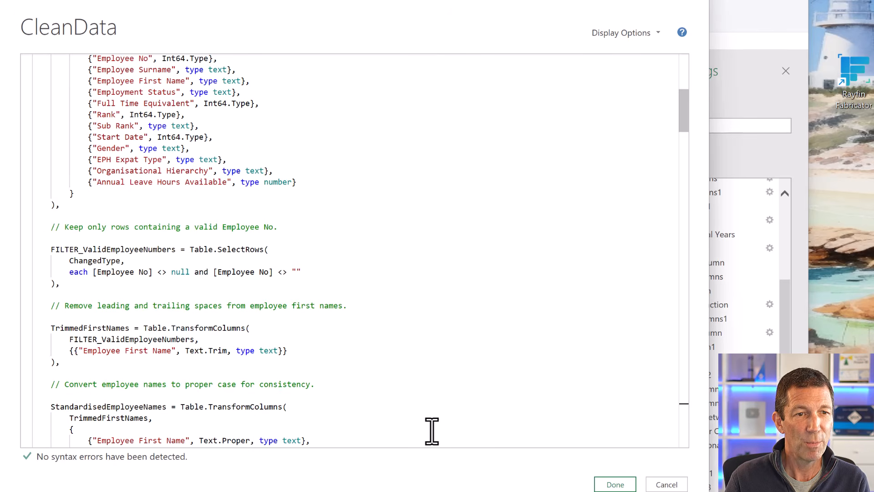
{"action": "scroll", "coordinate": [432, 431], "scroll_direction": "down", "scroll_amount": 1}
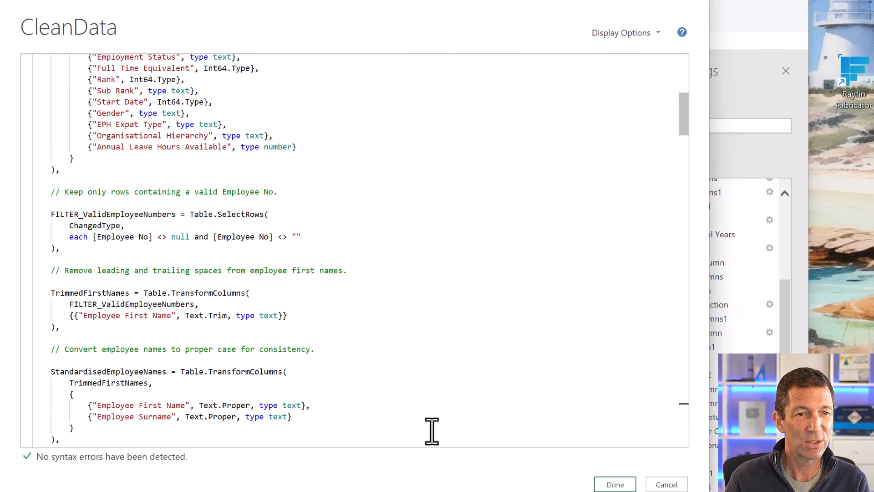
{"action": "scroll", "coordinate": [398, 395], "scroll_direction": "down", "scroll_amount": 1}
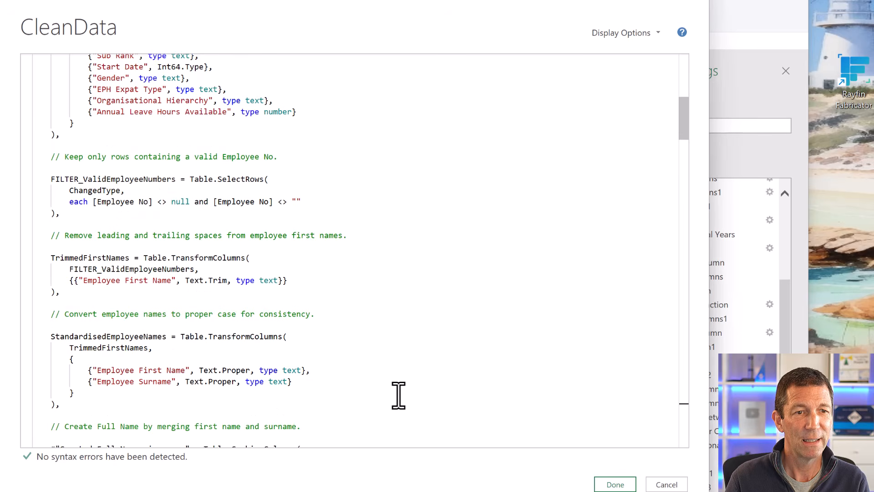
Apply the documented code to CleanData and load the queries into the workbook.
{"action": "left_click", "coordinate": [616, 484]}
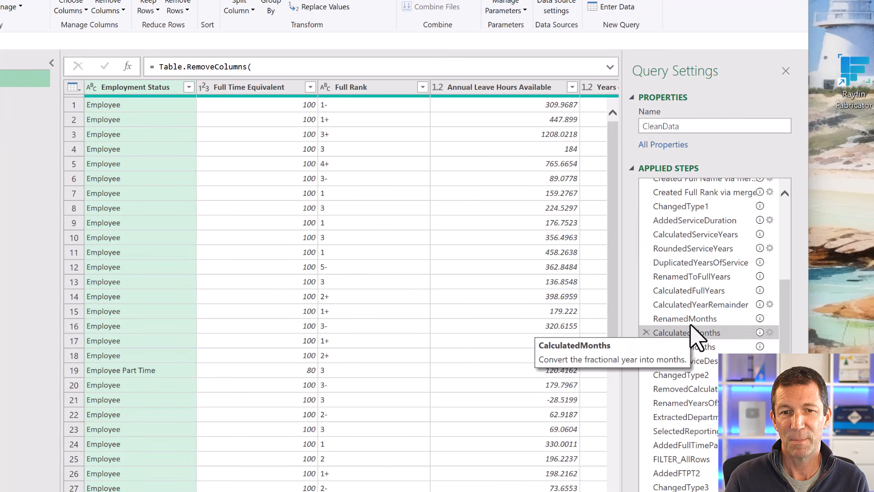
{"action": "scroll", "coordinate": [693, 329], "scroll_direction": "down", "scroll_amount": 1}
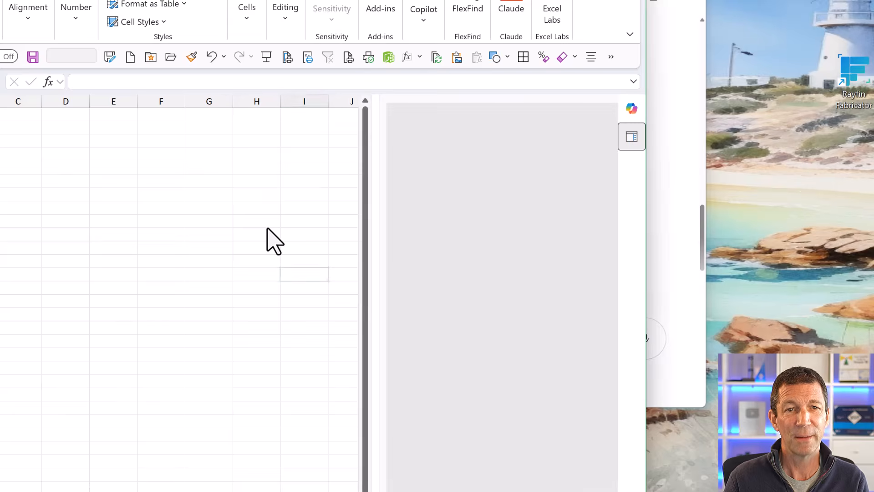
{"action": "left_click", "coordinate": [228, 195]}
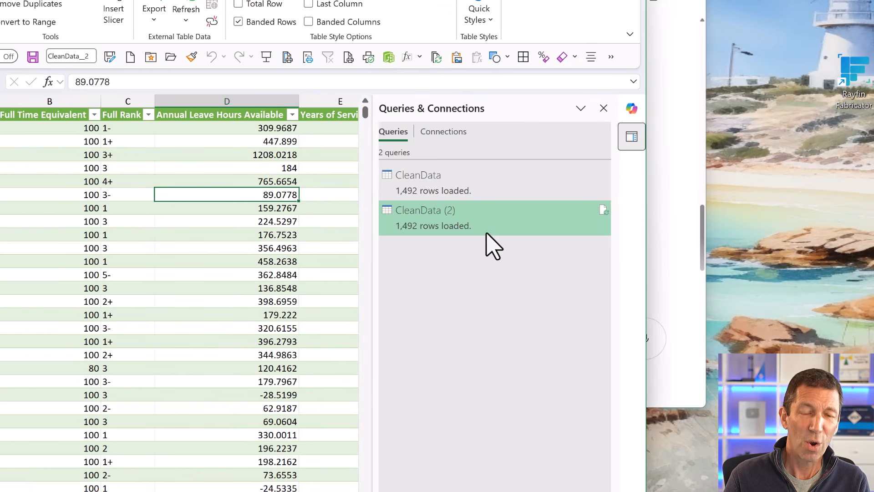
Open Copilot beside the loaded table in Excel and set it to Chat only mode.
{"action": "left_click", "coordinate": [631, 109]}
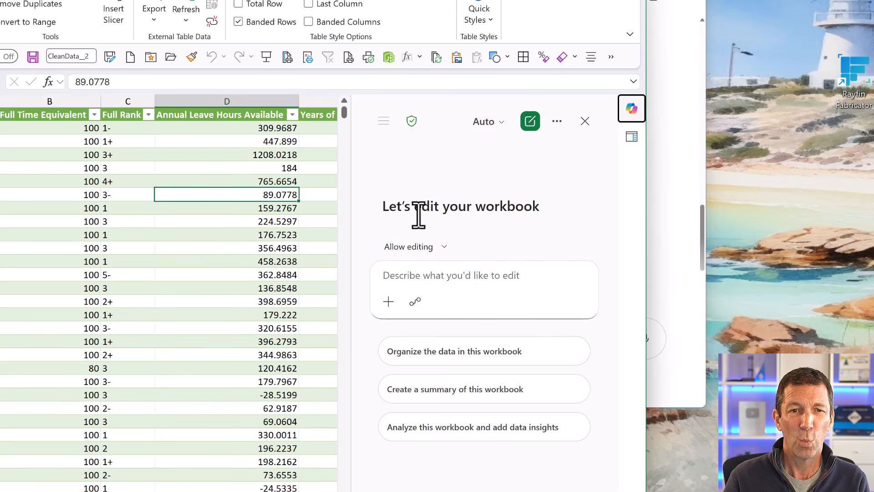
{"action": "left_click", "coordinate": [413, 251]}
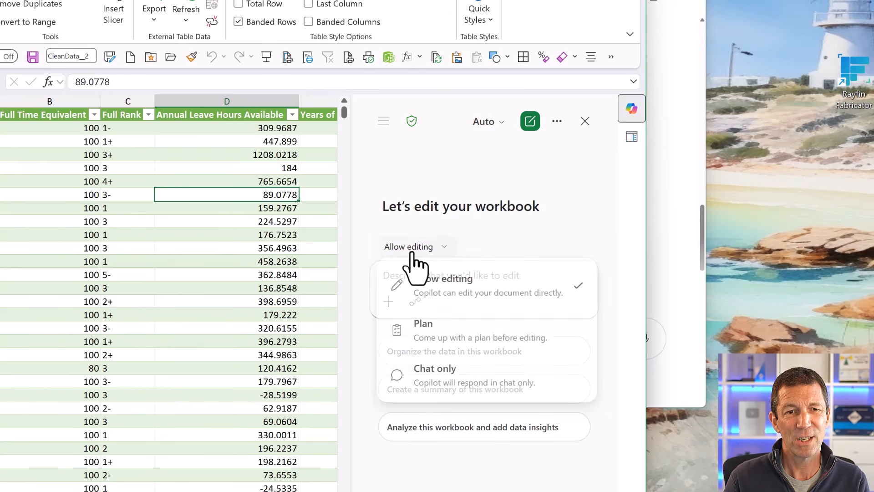
{"action": "left_click", "coordinate": [440, 383]}
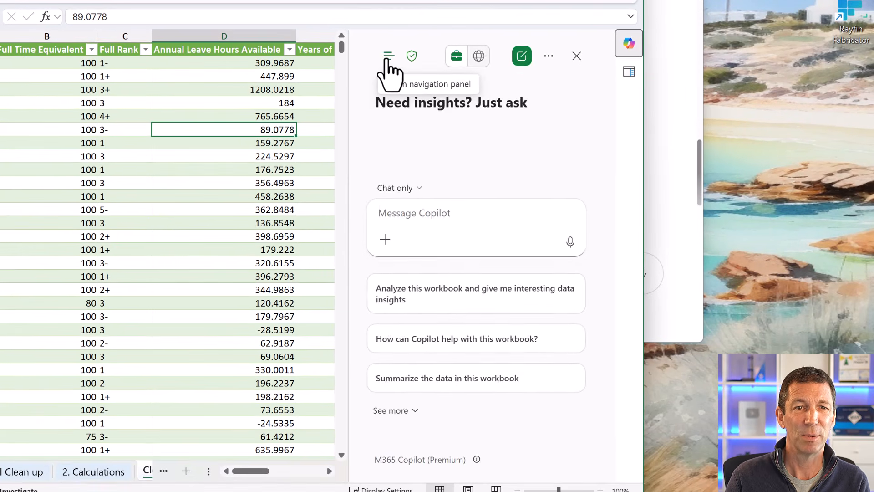
Open the Power Query Magician agent within Excel's Copilot and send its Clean Up starter prompt.
{"action": "left_click", "coordinate": [392, 121]}
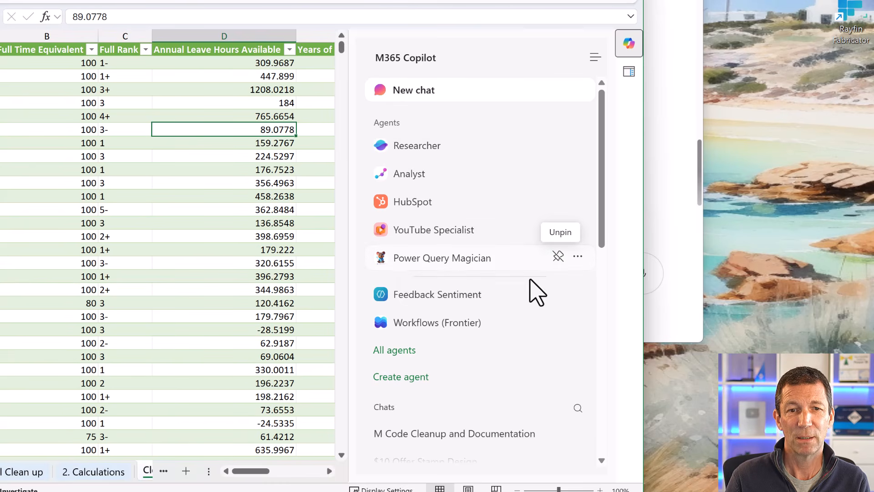
{"action": "left_click", "coordinate": [435, 273]}
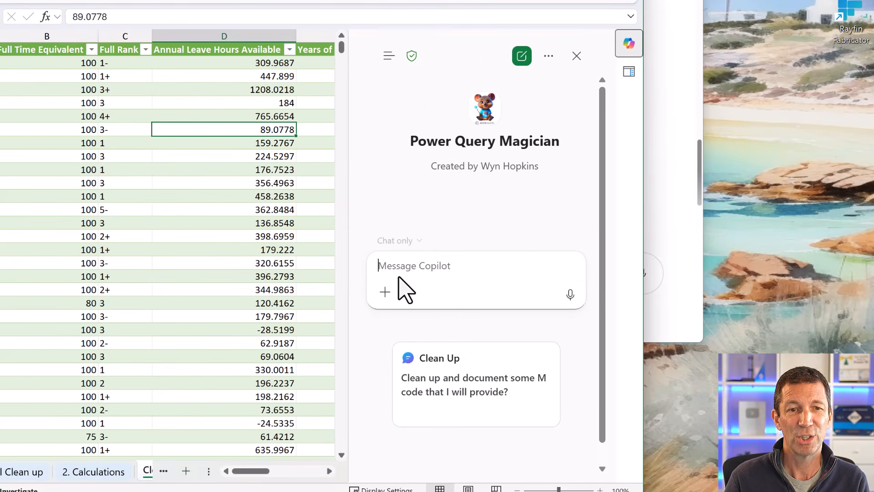
{"action": "left_click", "coordinate": [436, 378]}
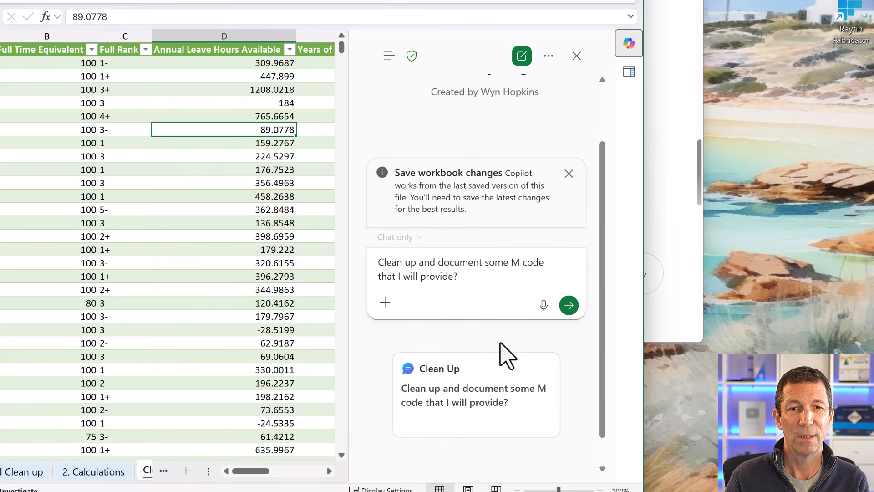
{"action": "left_click", "coordinate": [569, 305]}
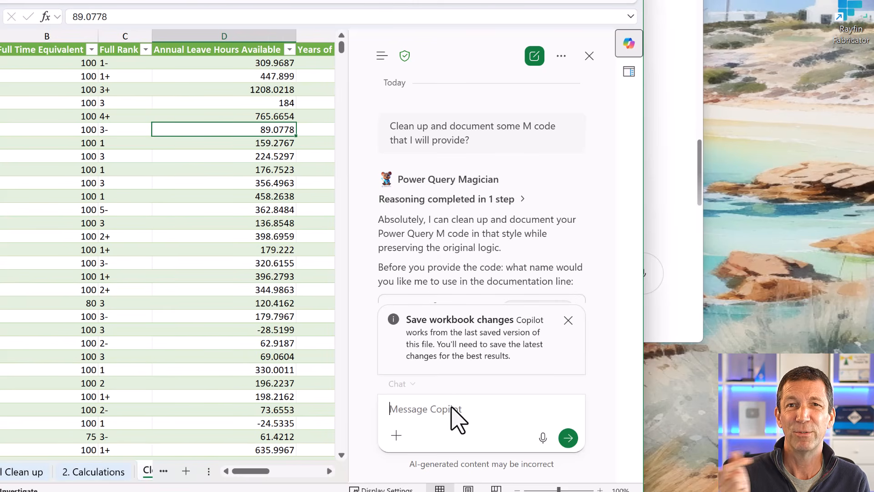
{"action": "left_click", "coordinate": [452, 407]}
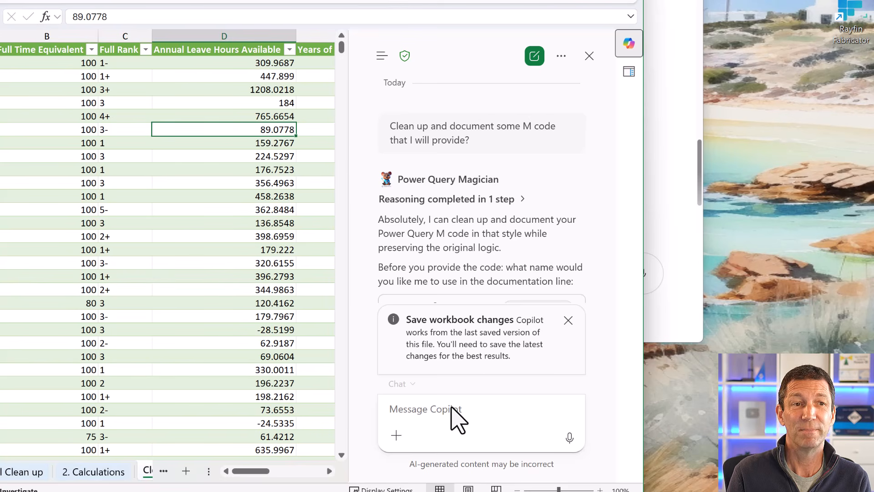